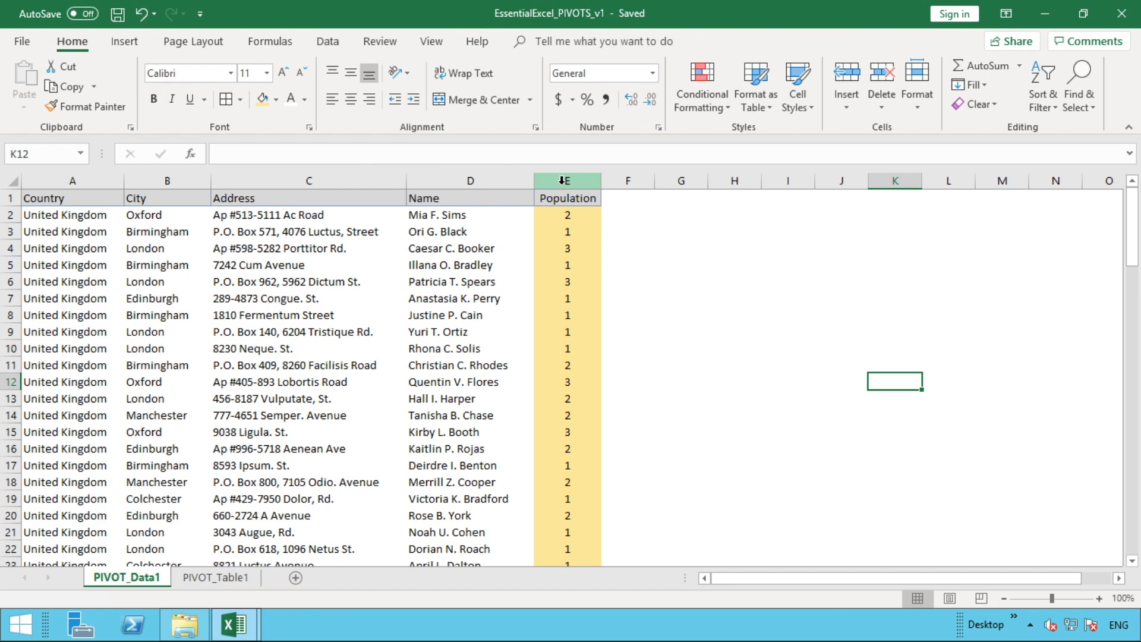
Examine the Population column on PIVOT_Data1 against the matching entries in the Name column.
left_click(581, 228)
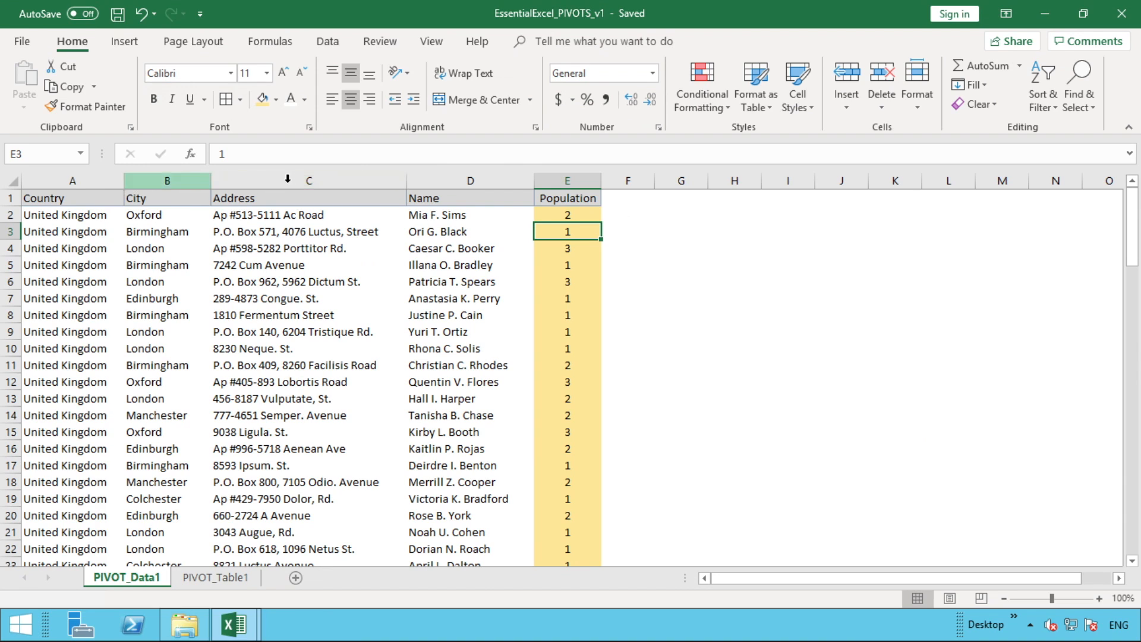
left_click(490, 180)
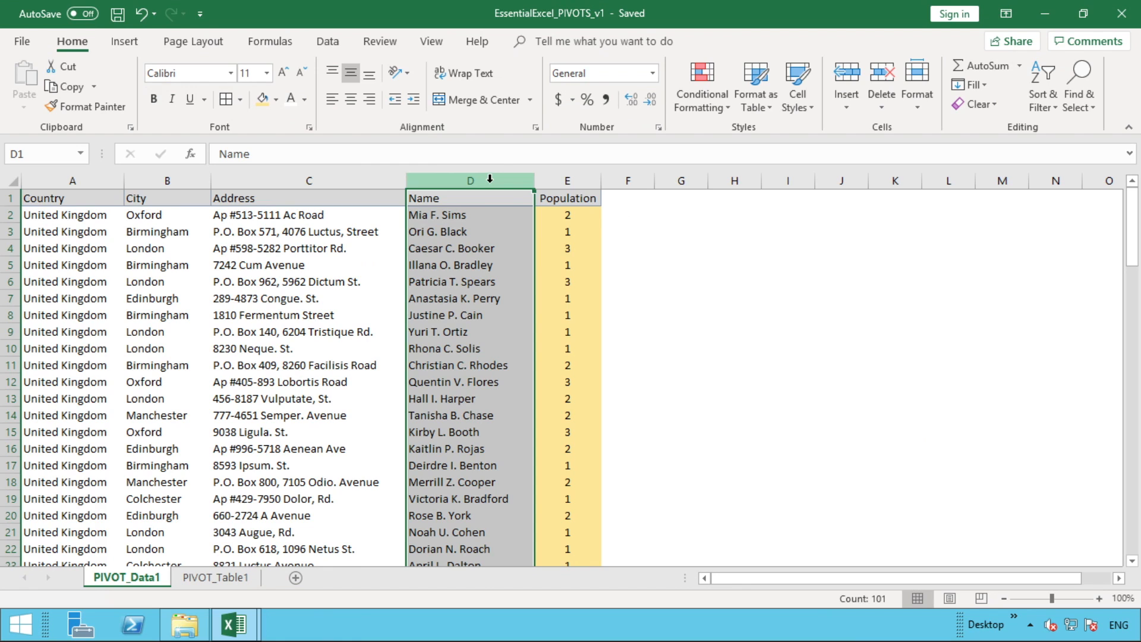
left_click(589, 230)
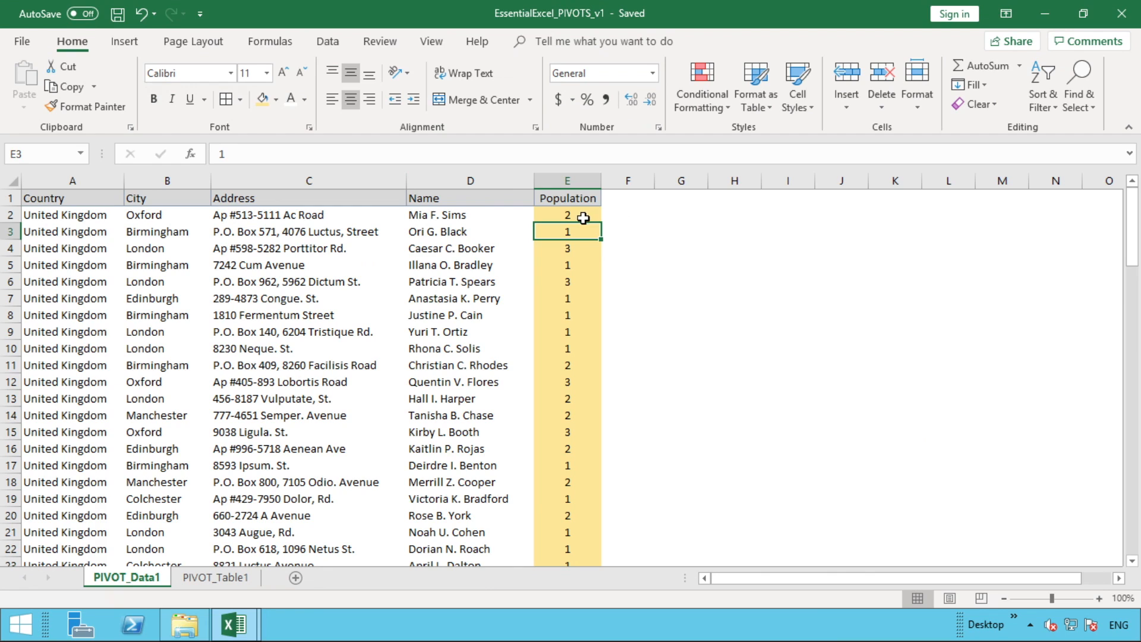
left_click(488, 214)
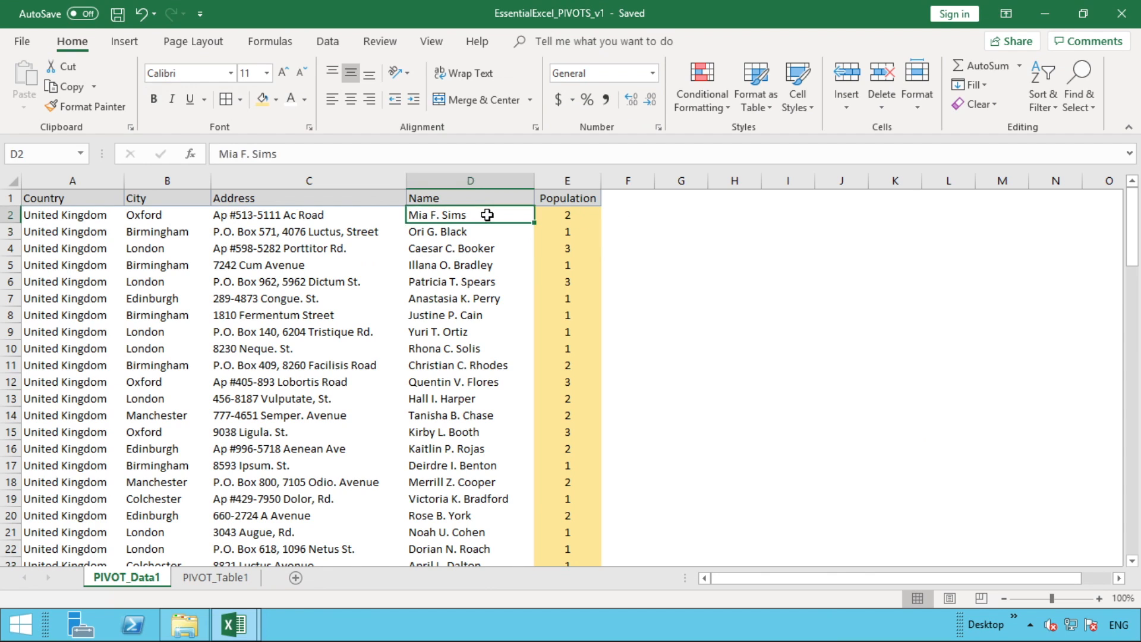
left_click(576, 215)
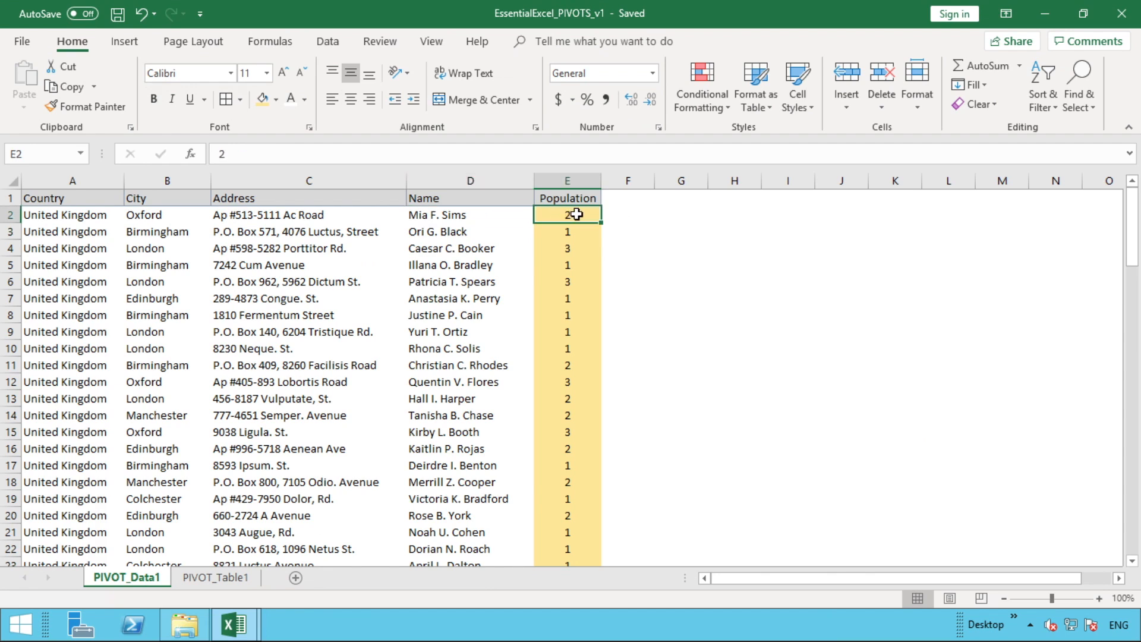
left_click(510, 248)
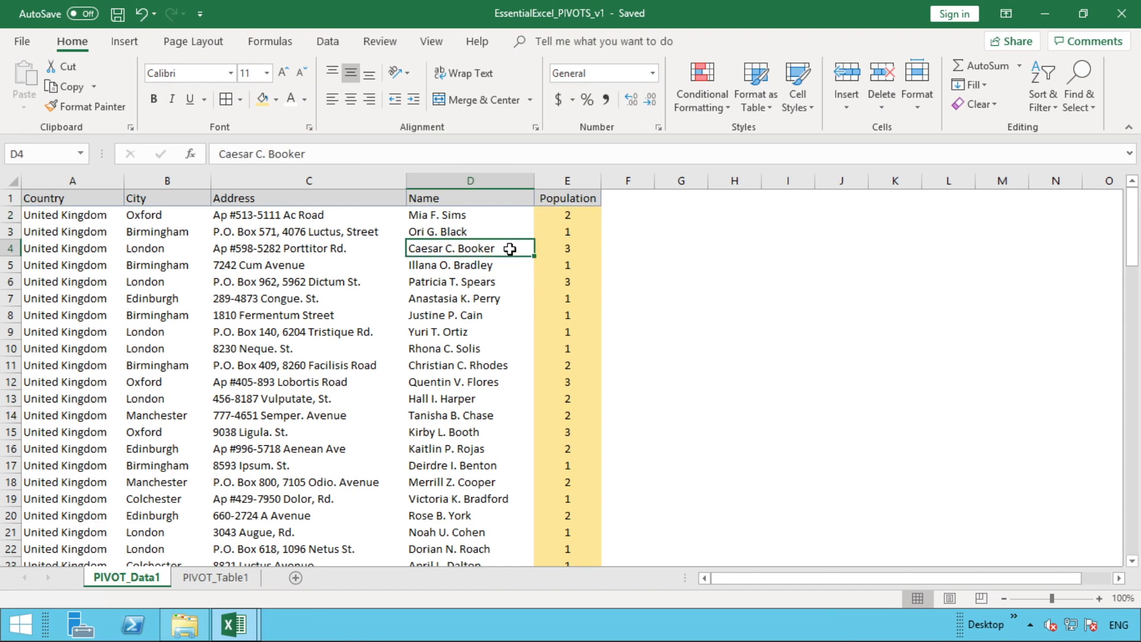
left_click(583, 249)
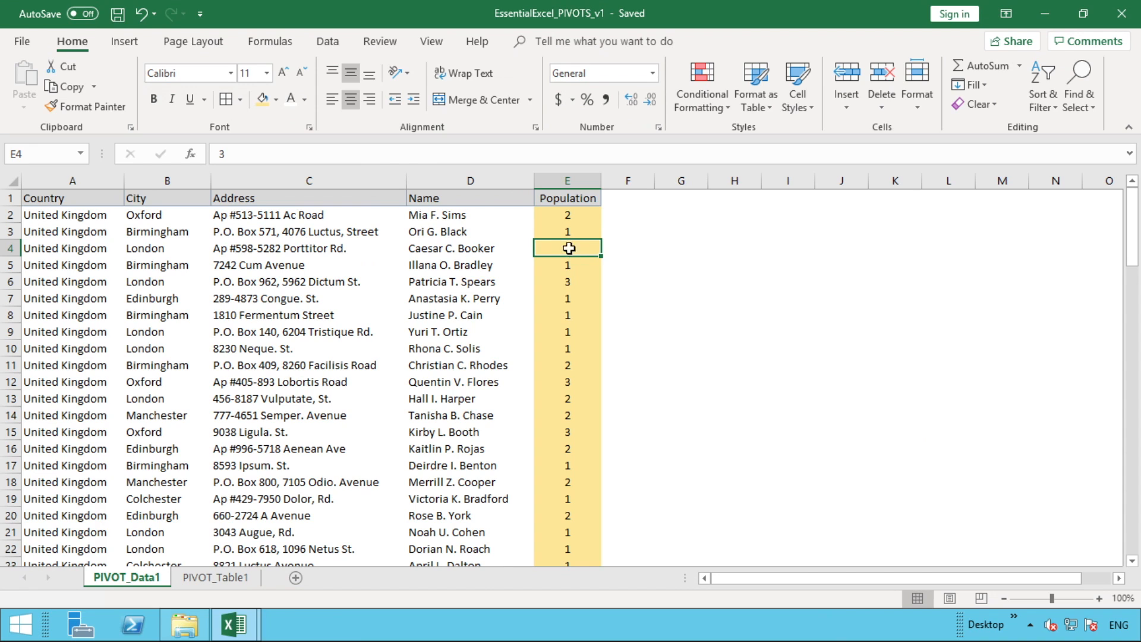
On the PIVOT_Table1 sheet, inspect the pivot table's counts and remove the Country field from its columns.
left_click(219, 579)
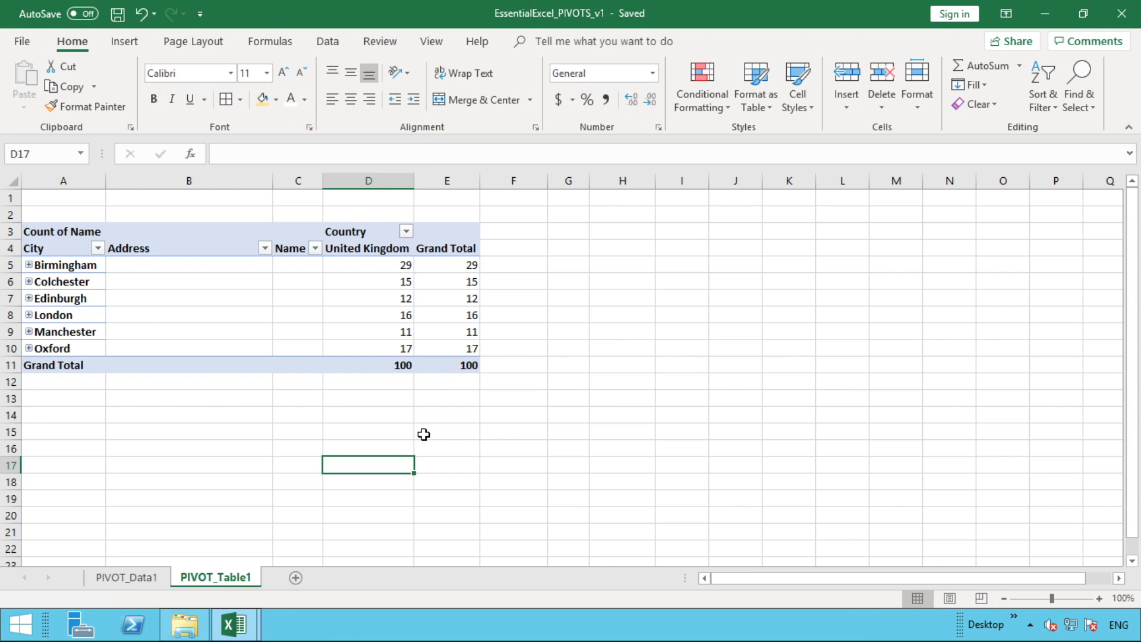
left_click(407, 380)
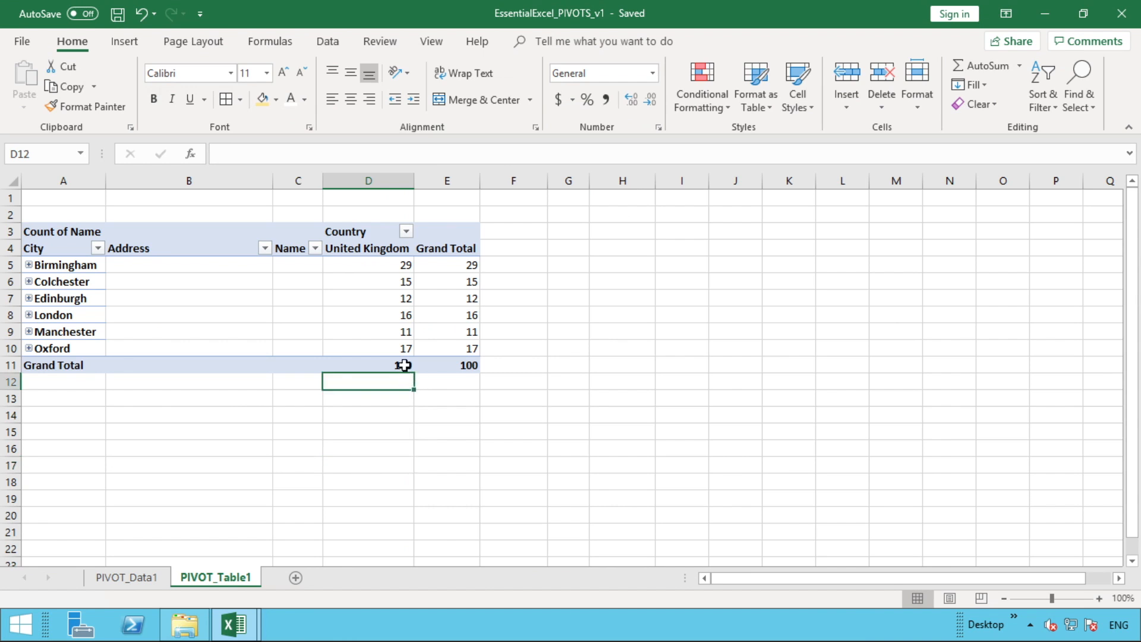
left_click(402, 361)
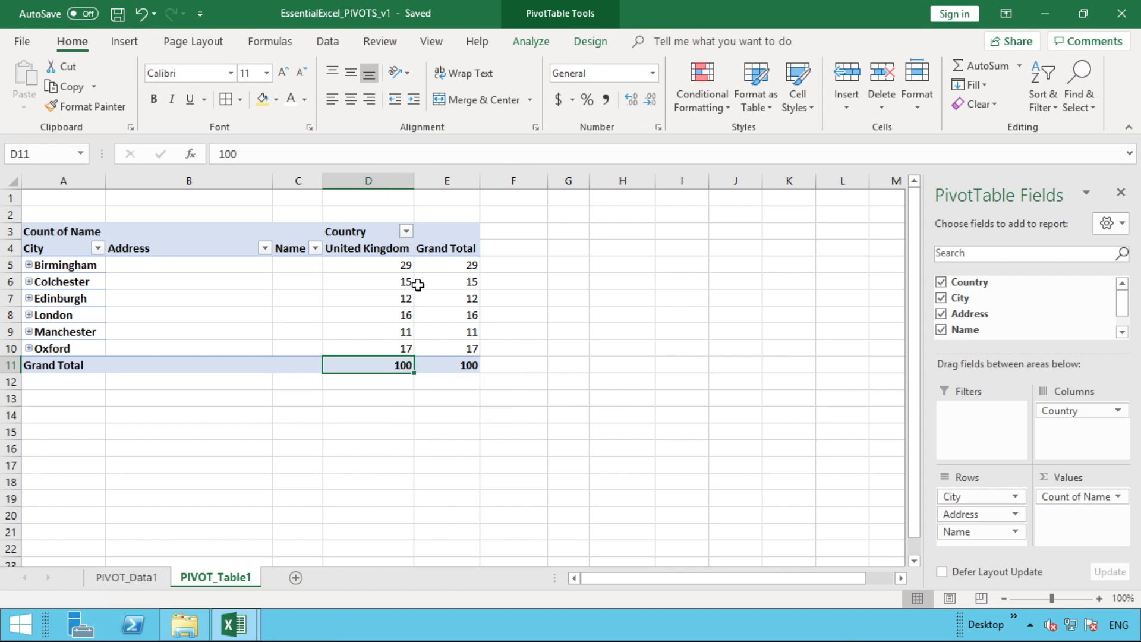
left_click(382, 264)
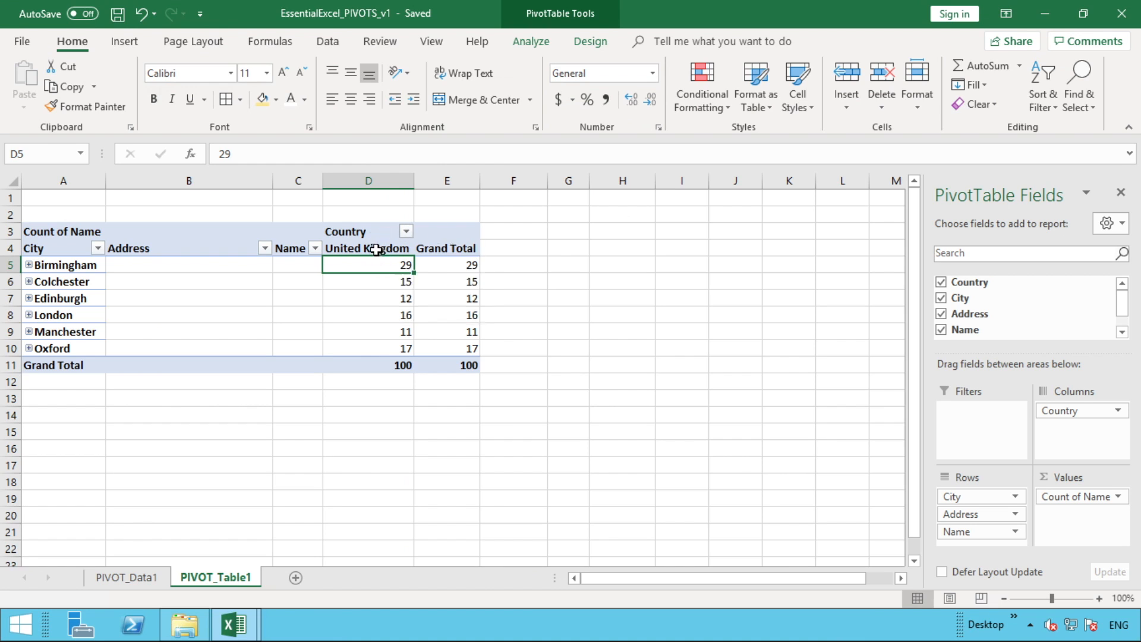
mouse_move(379, 264)
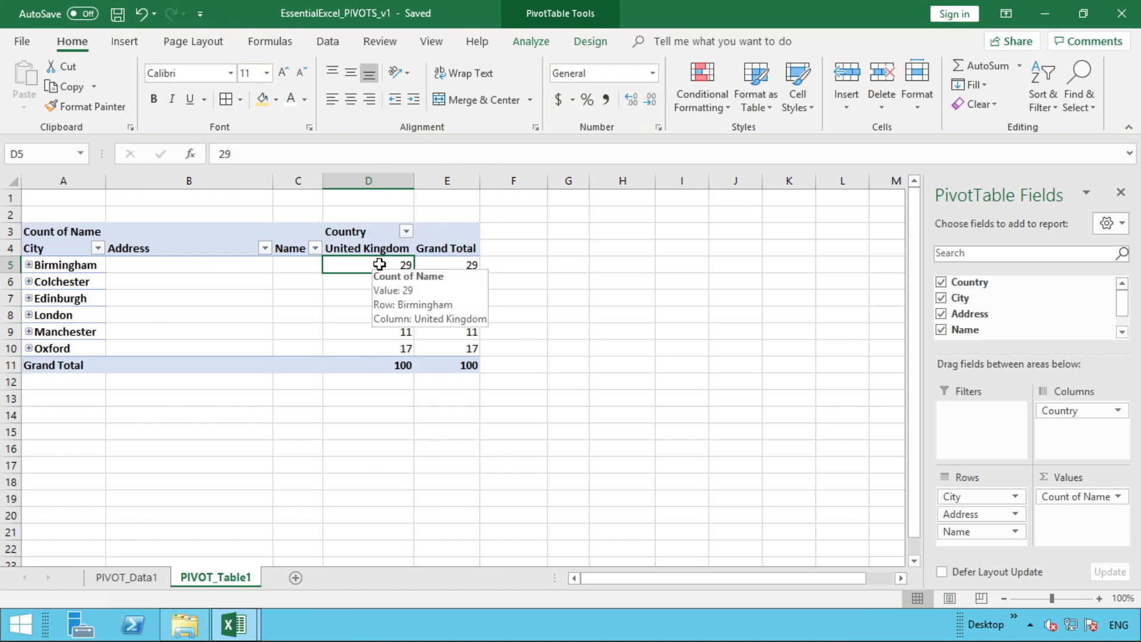
left_click(1058, 411)
left_click_drag(1058, 412, 1007, 302)
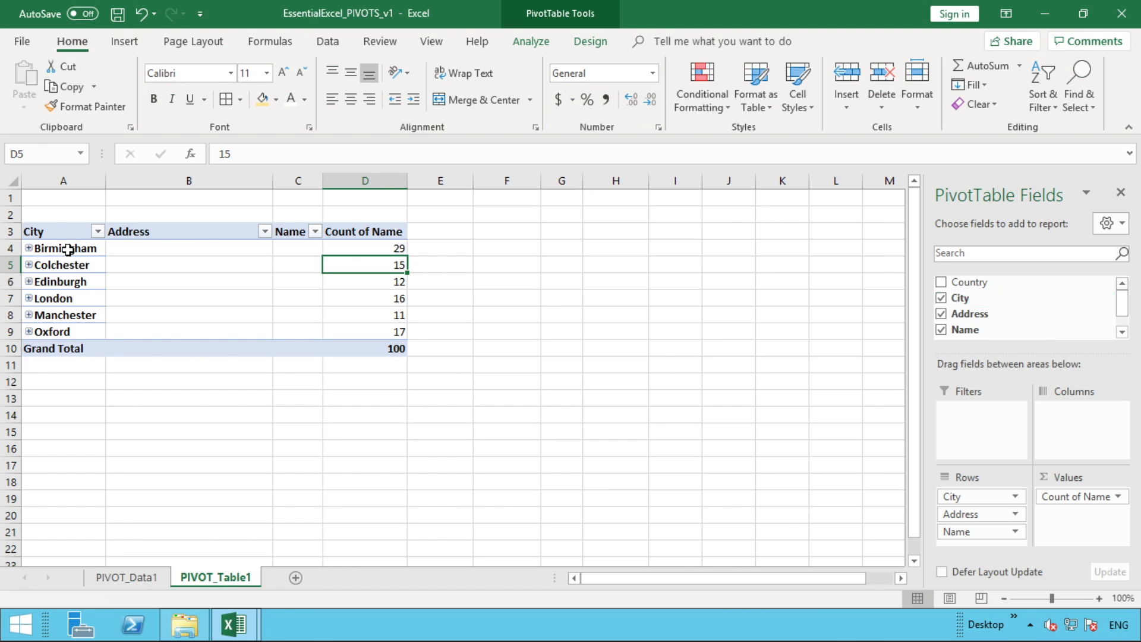
Expand Birmingham and its first address down to name level, and check which fields the pivot table offers.
left_click(30, 249)
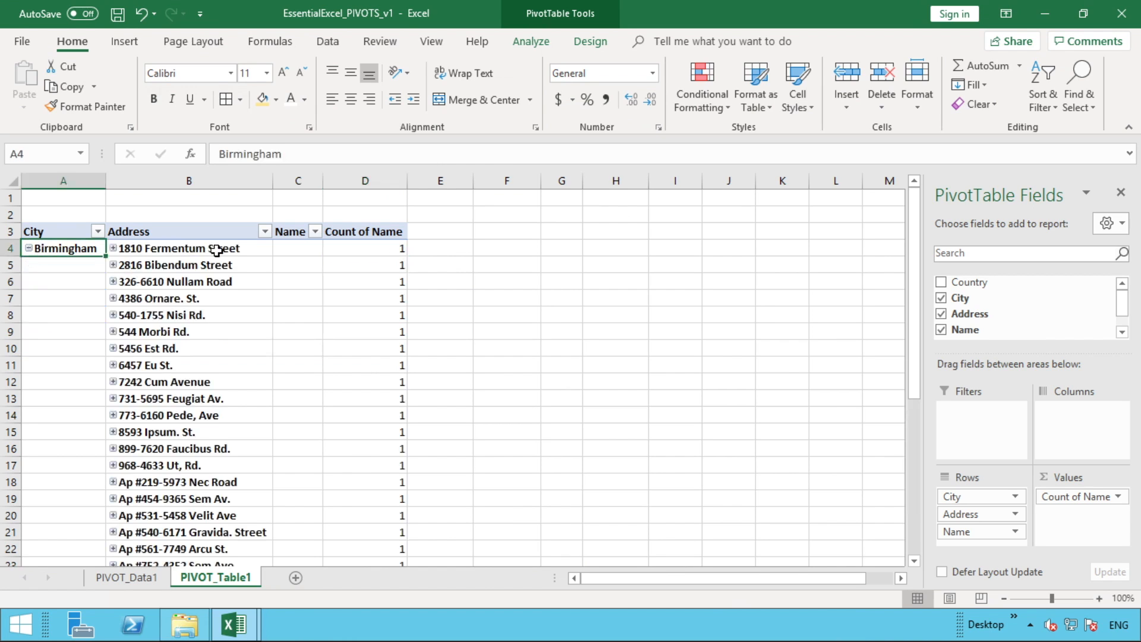
left_click(113, 248)
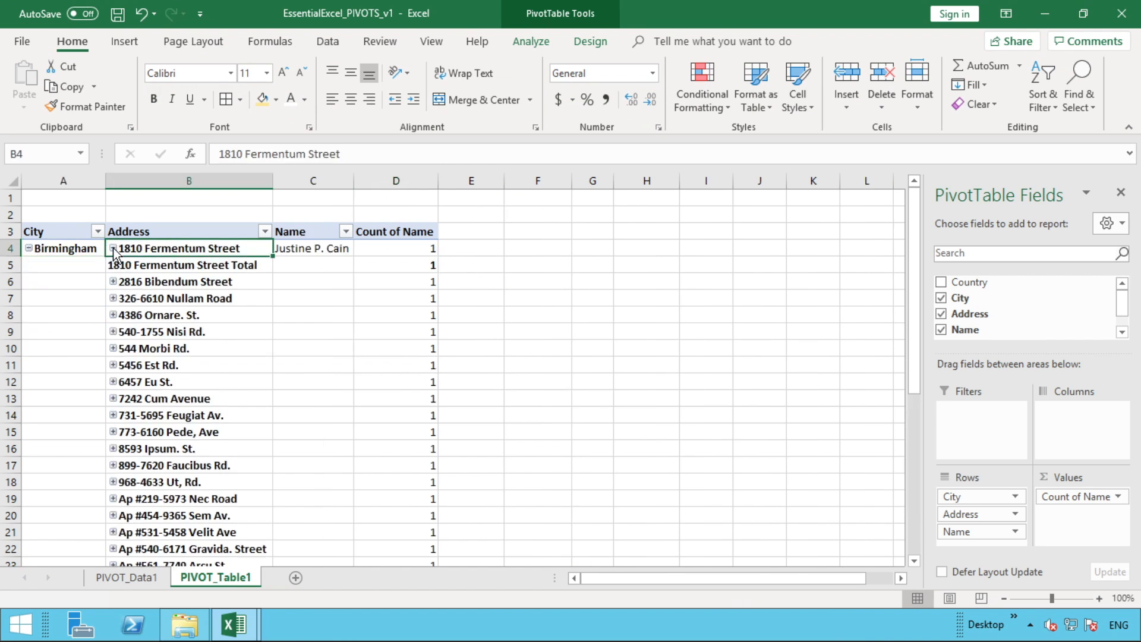
left_click(406, 249)
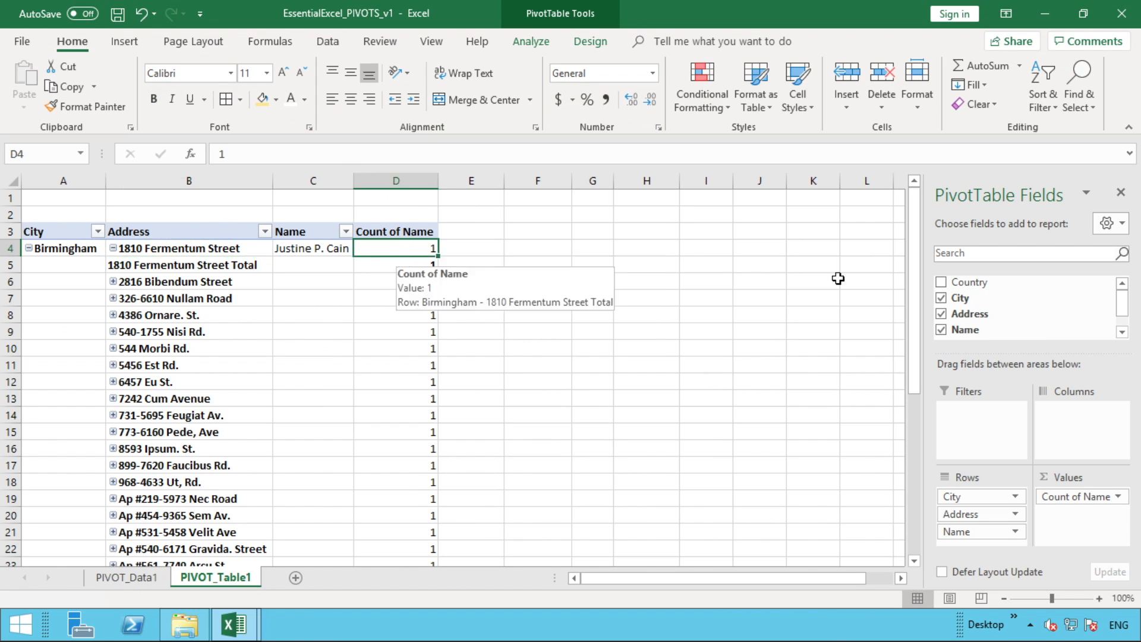
left_click(1123, 332)
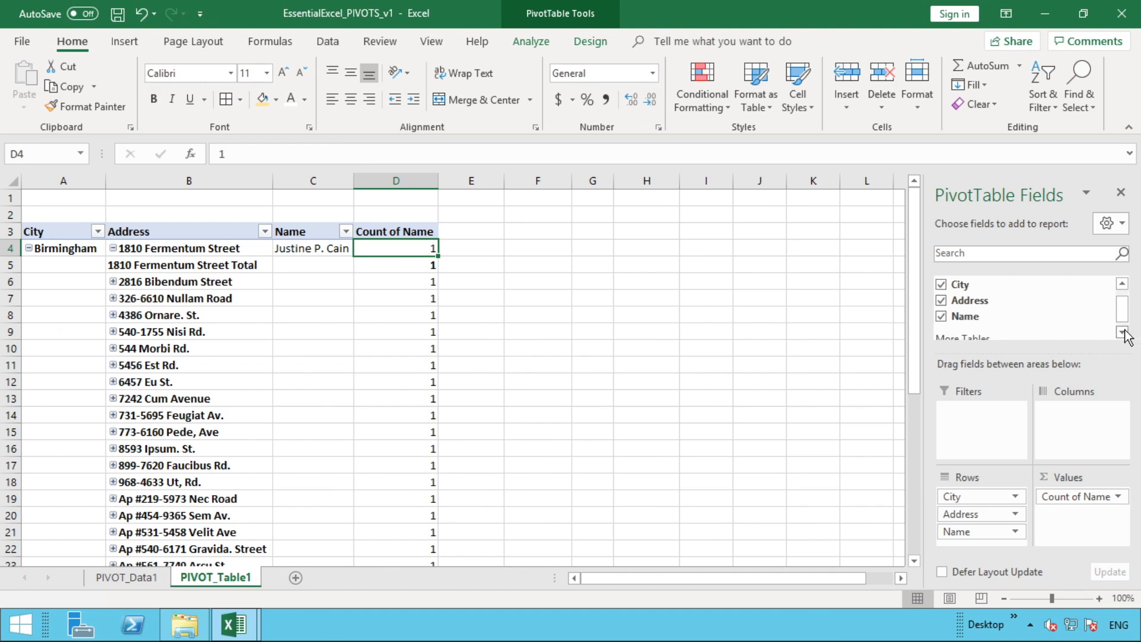
left_click(1123, 333)
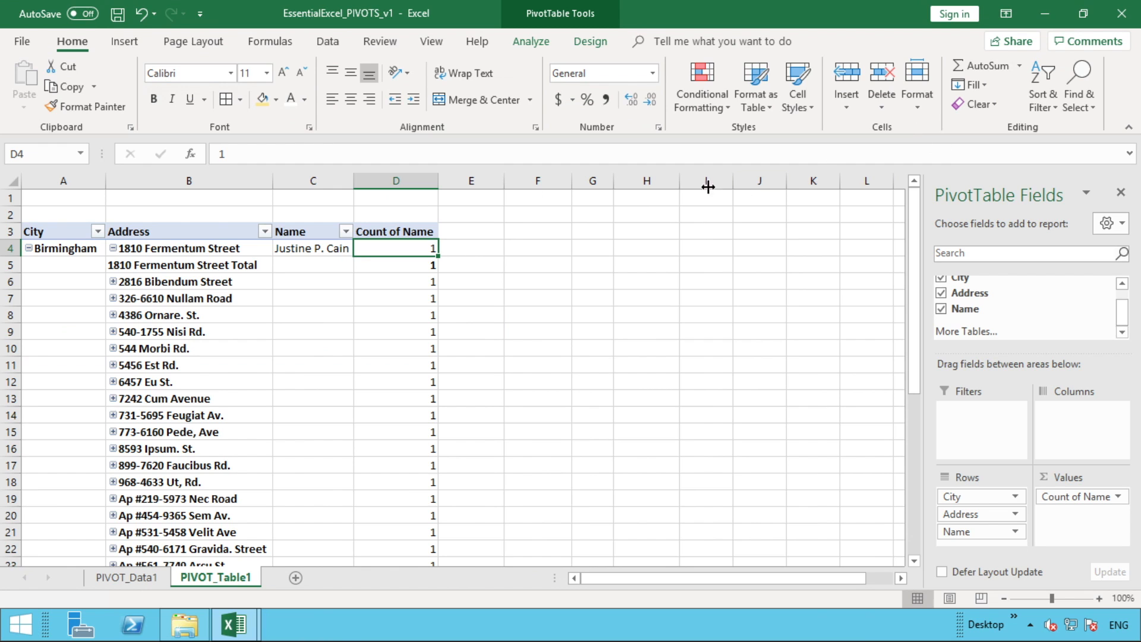
Change the pivot table's data source to PIVOT_Data1!$A$1:$E$101 so that it includes the Population column.
left_click(567, 17)
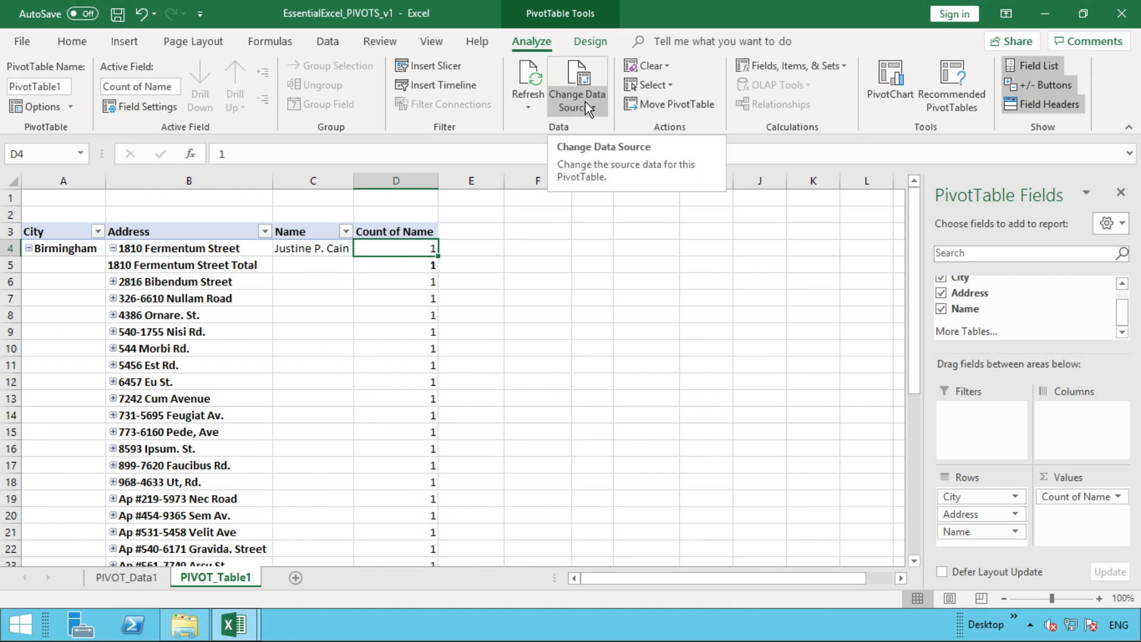
left_click(580, 83)
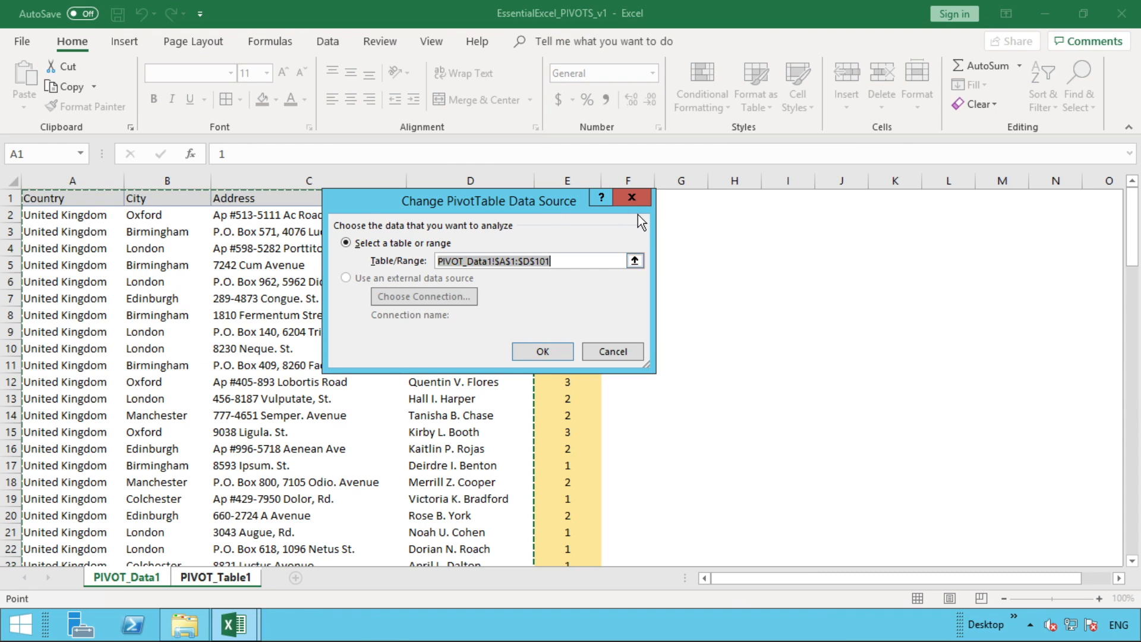
left_click_drag(549, 201, 930, 188)
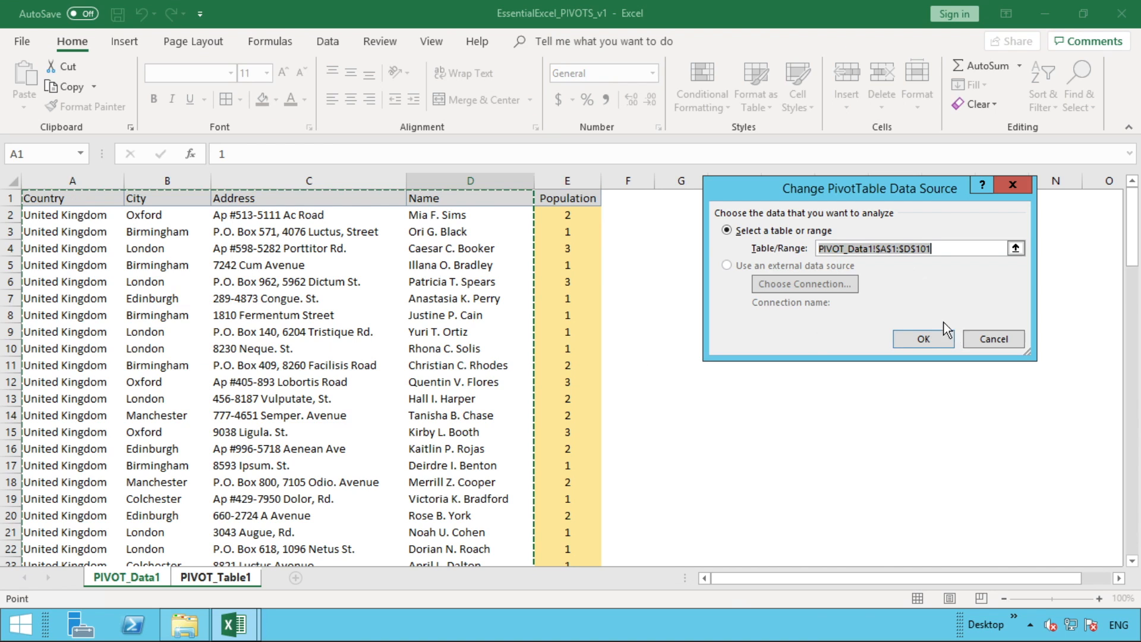
left_click(911, 248)
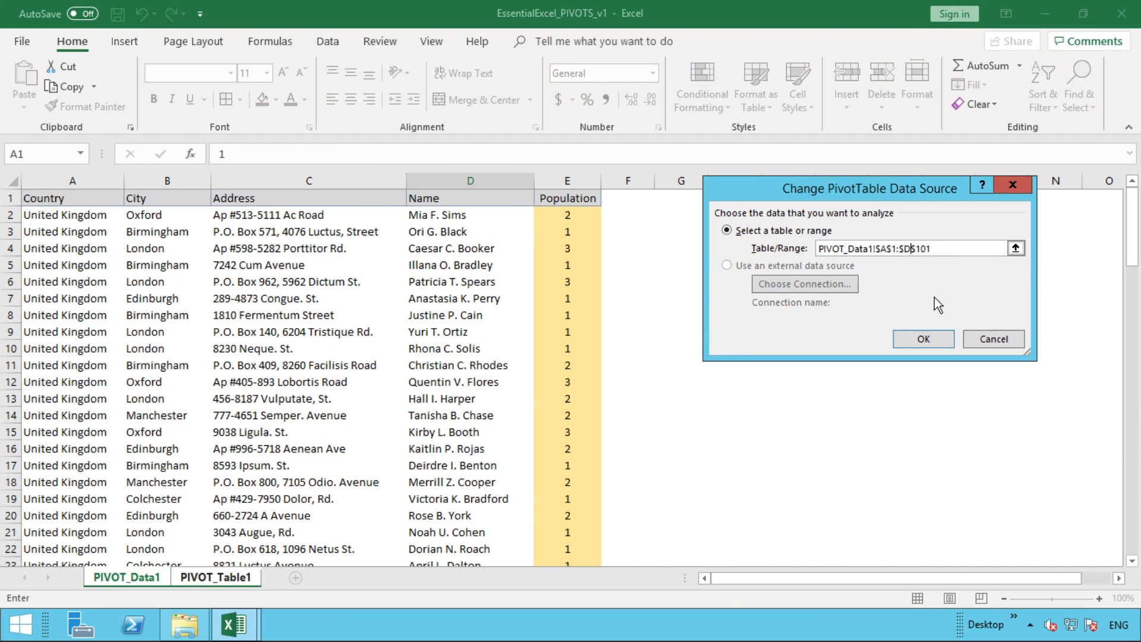
key("BackSpace")
type("E")
left_click(925, 338)
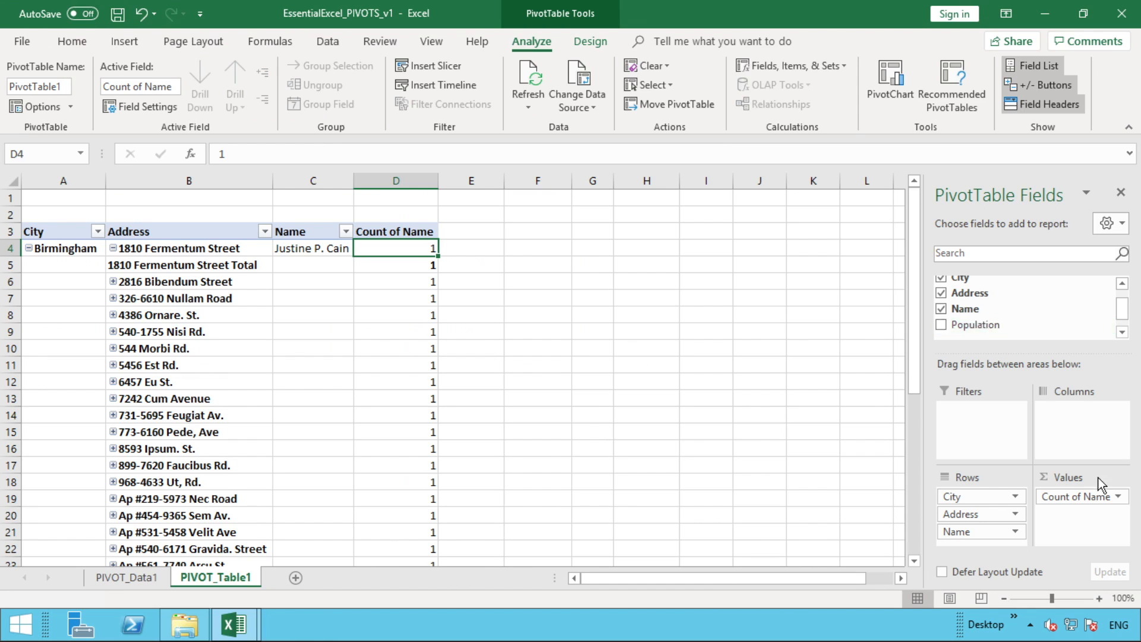
Replace Count of Name with the Population field in the pivot table's values.
left_click_drag(1089, 497, 1033, 326)
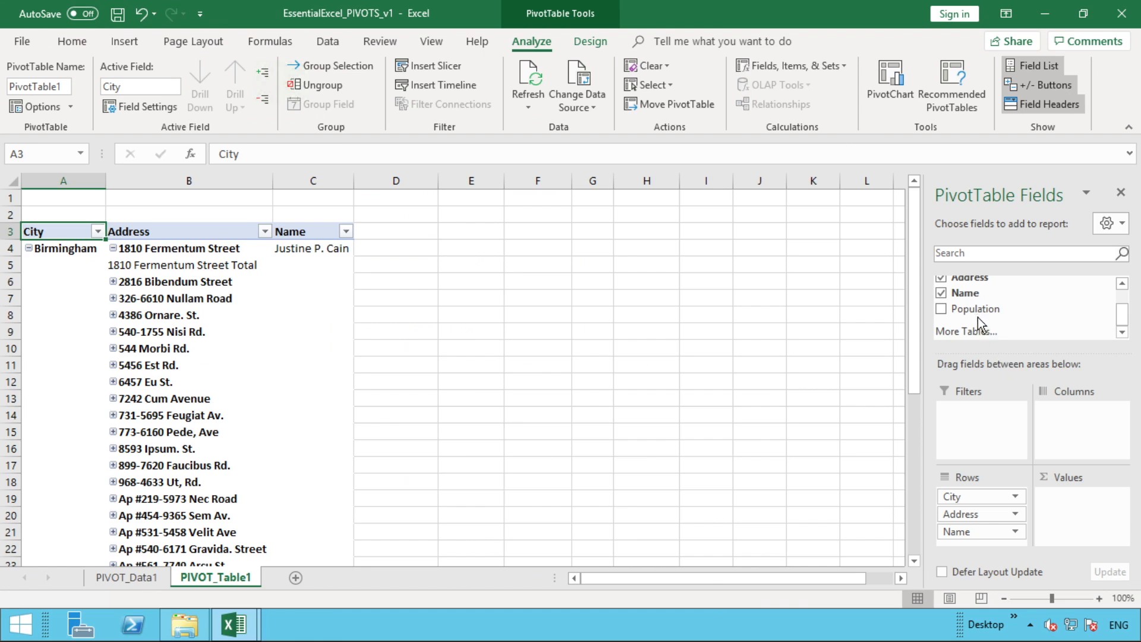
left_click_drag(974, 310, 1075, 505)
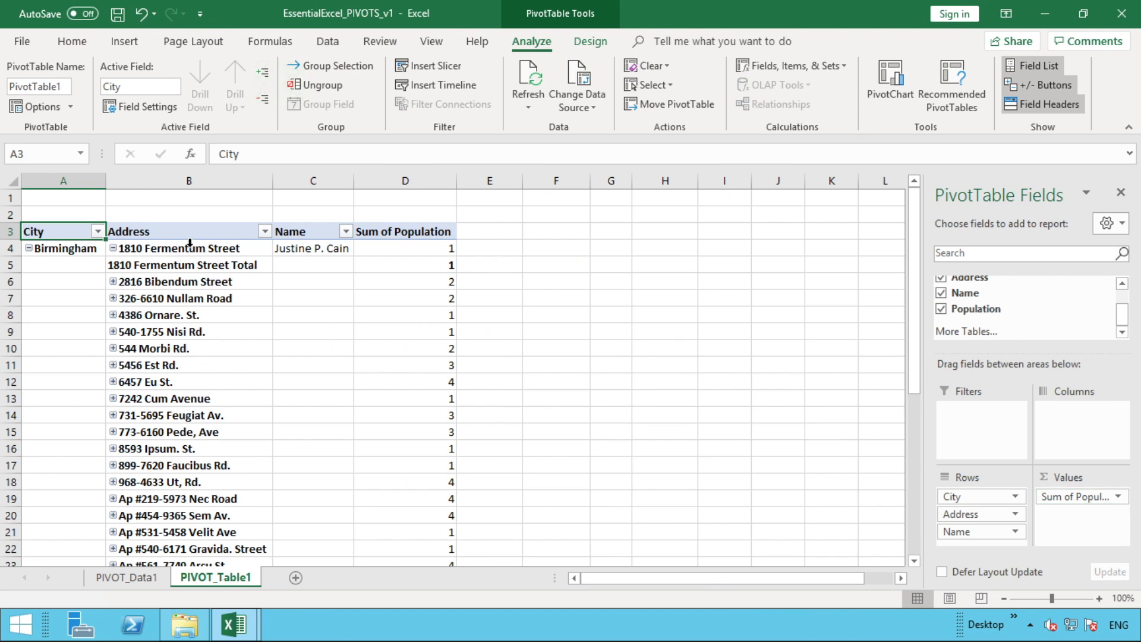
Turn off the Address subtotals and collapse the first Birmingham address.
right_click(152, 266)
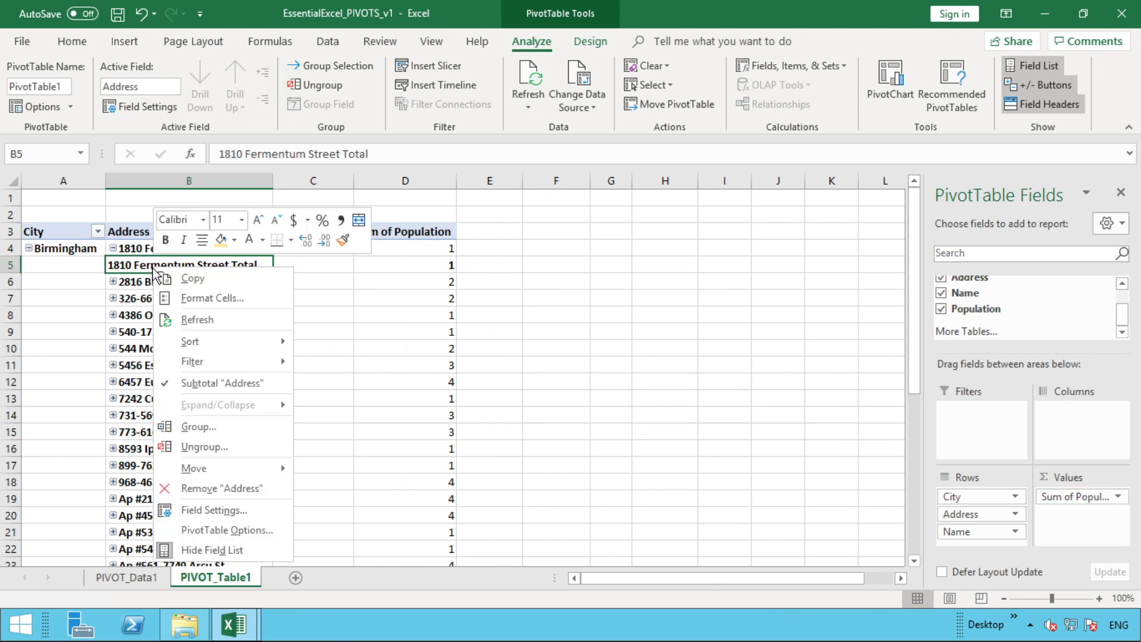
left_click(203, 384)
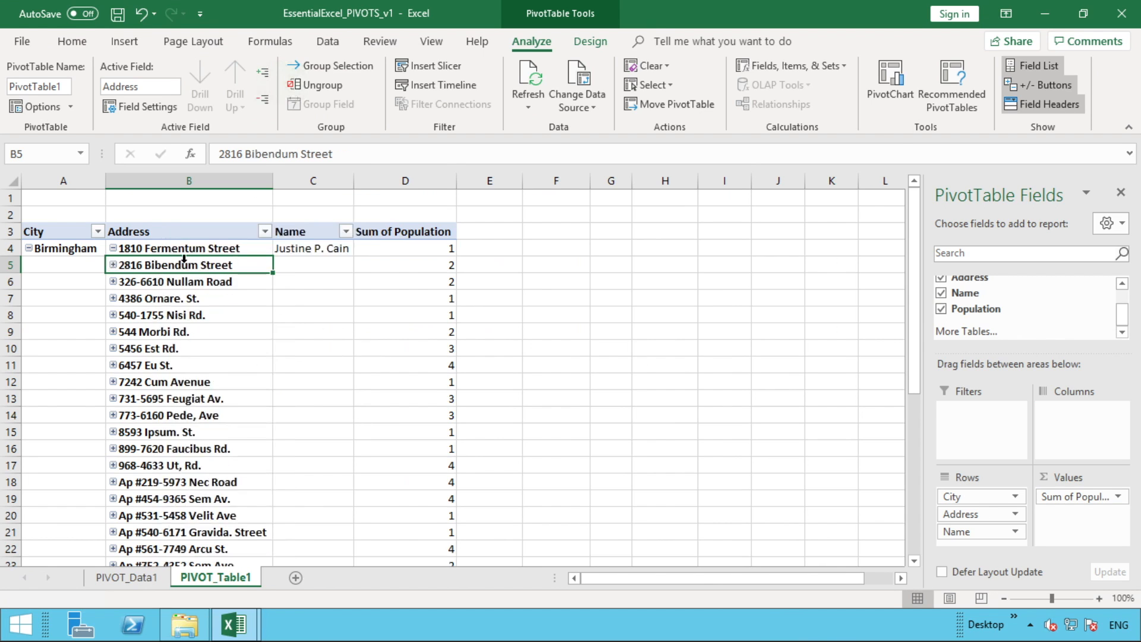
left_click(113, 248)
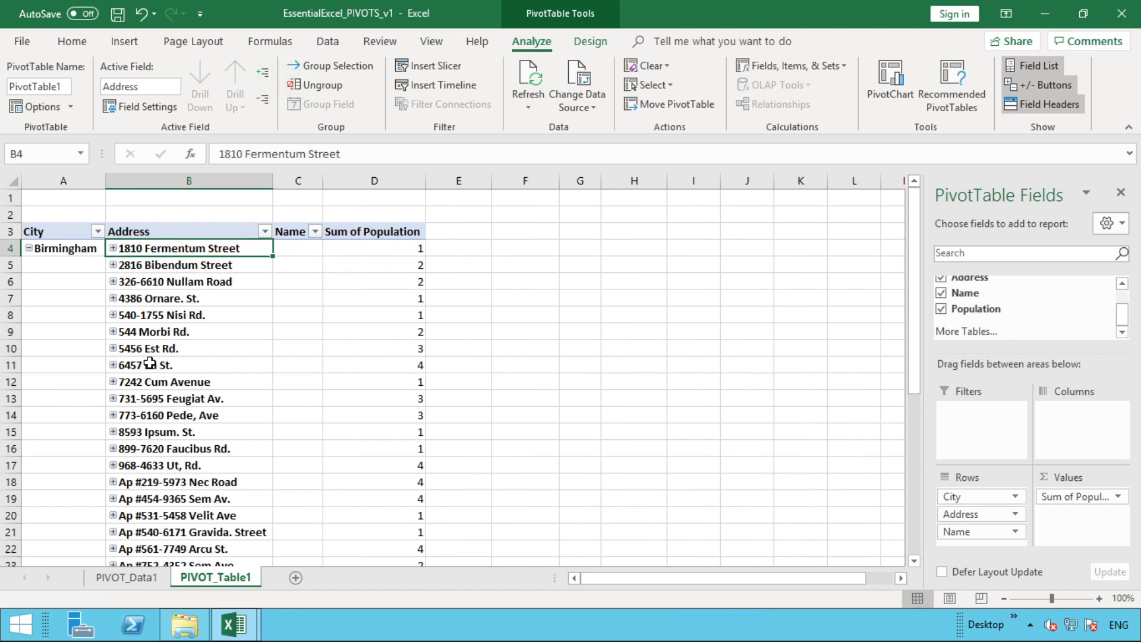
Review the summary calculation types available for Sum of Population in its value field settings, leaving them unchanged.
left_click(7, 367)
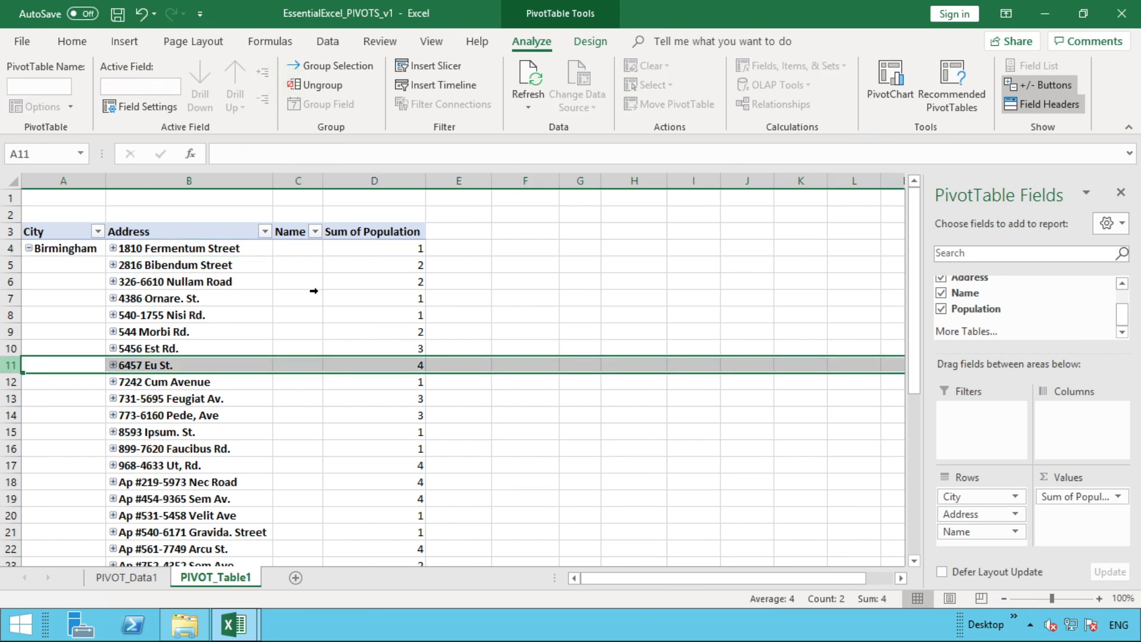
left_click(407, 233)
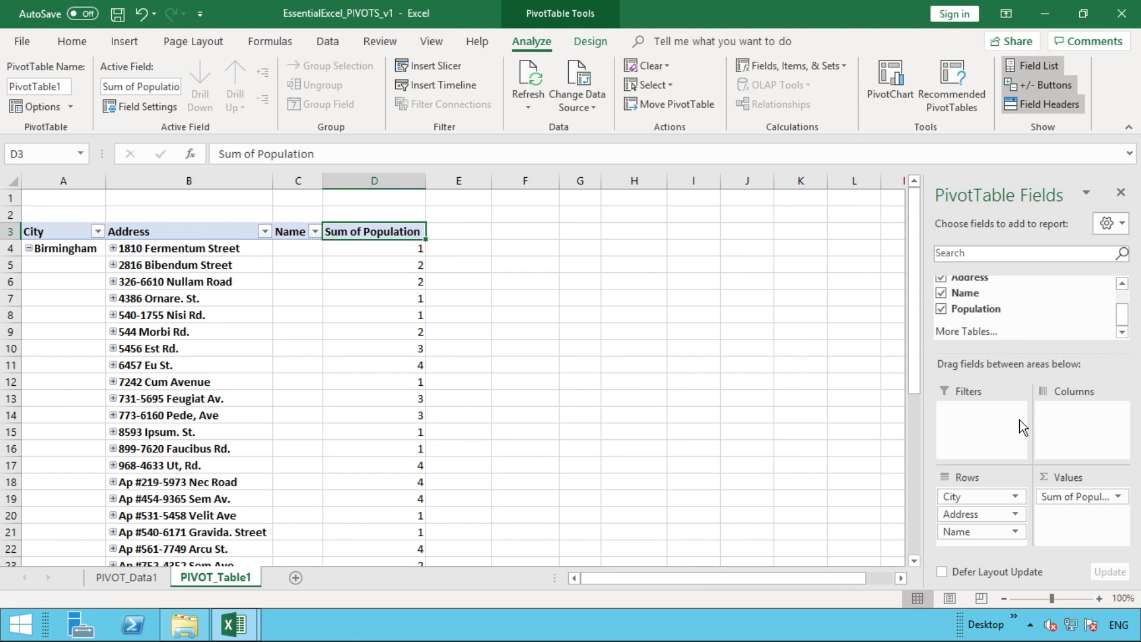
left_click(1120, 497)
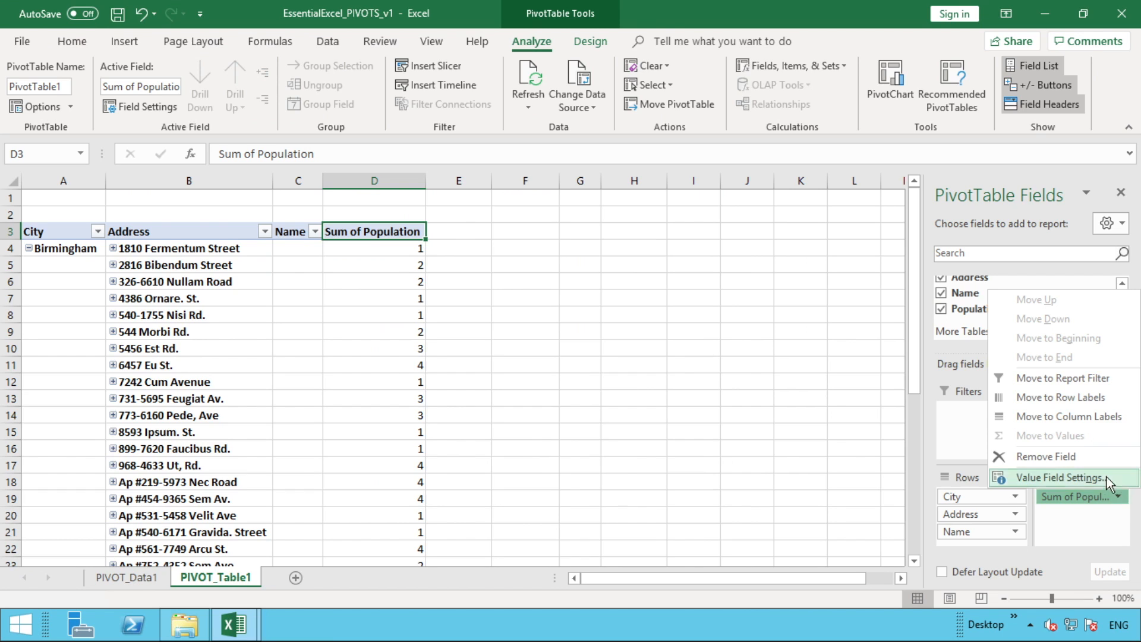
left_click(1107, 476)
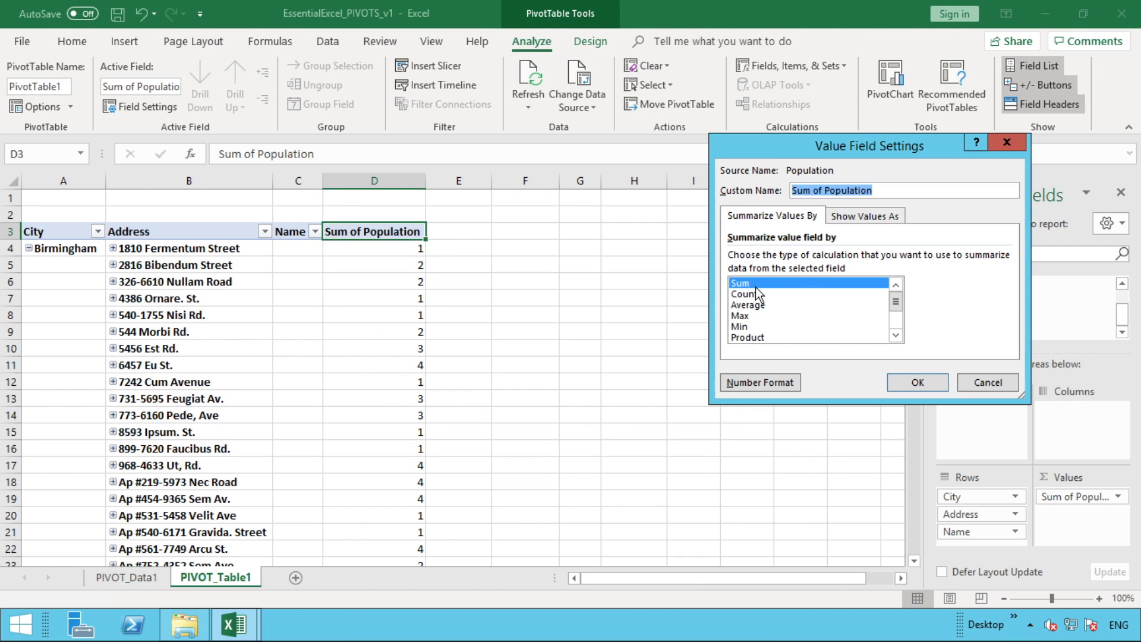
left_click(987, 383)
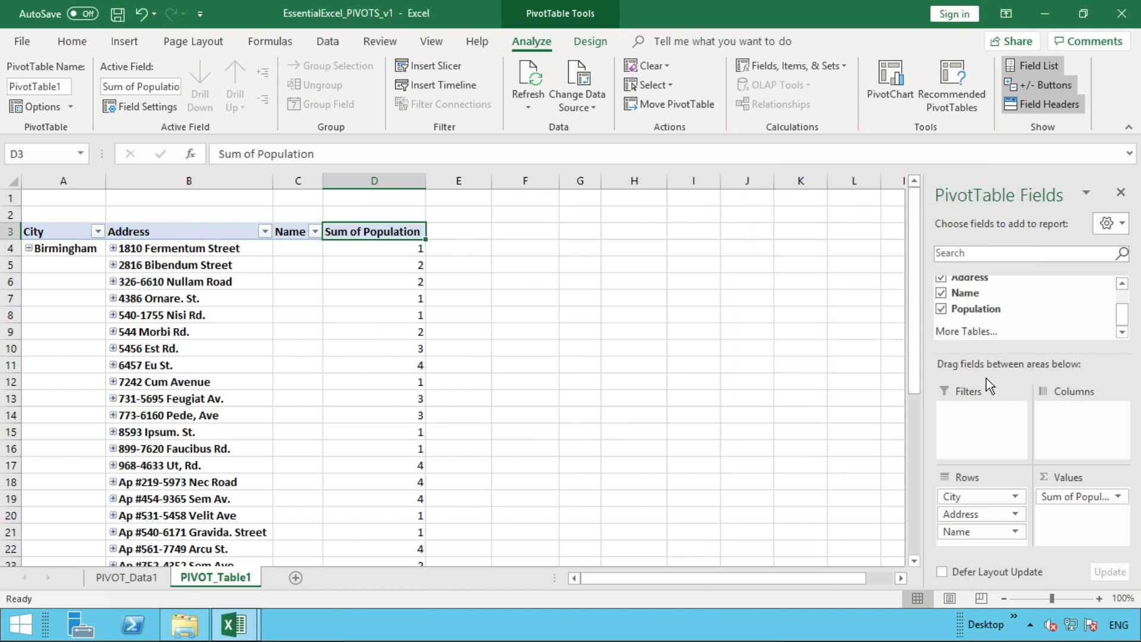
Collapse Birmingham to city level and select its Sum of Population value.
left_click(28, 249)
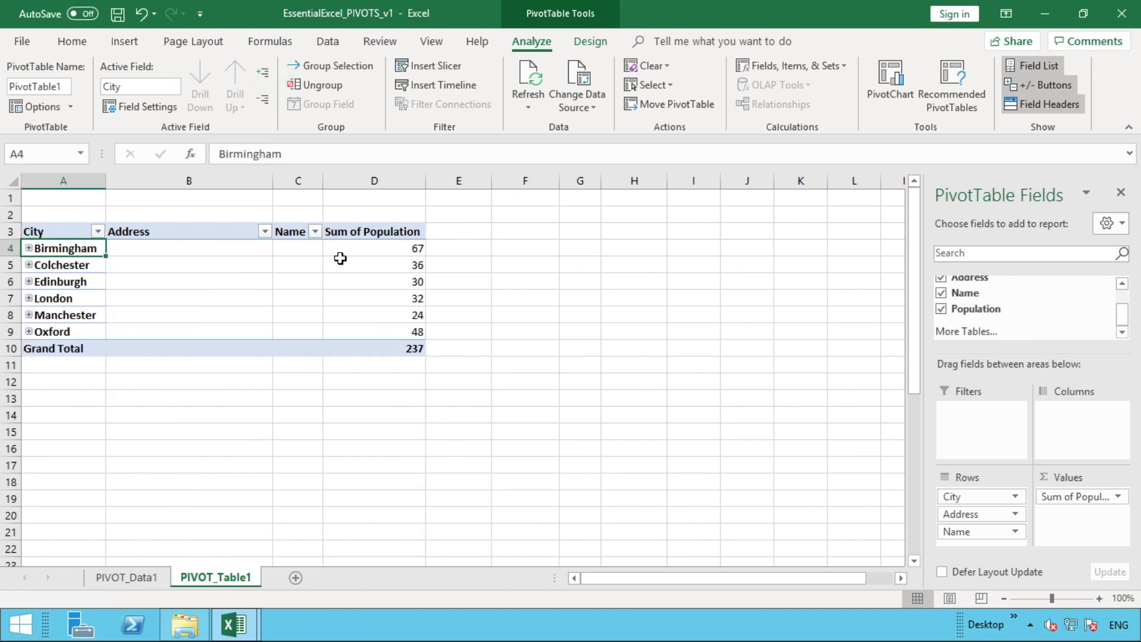
left_click(383, 248)
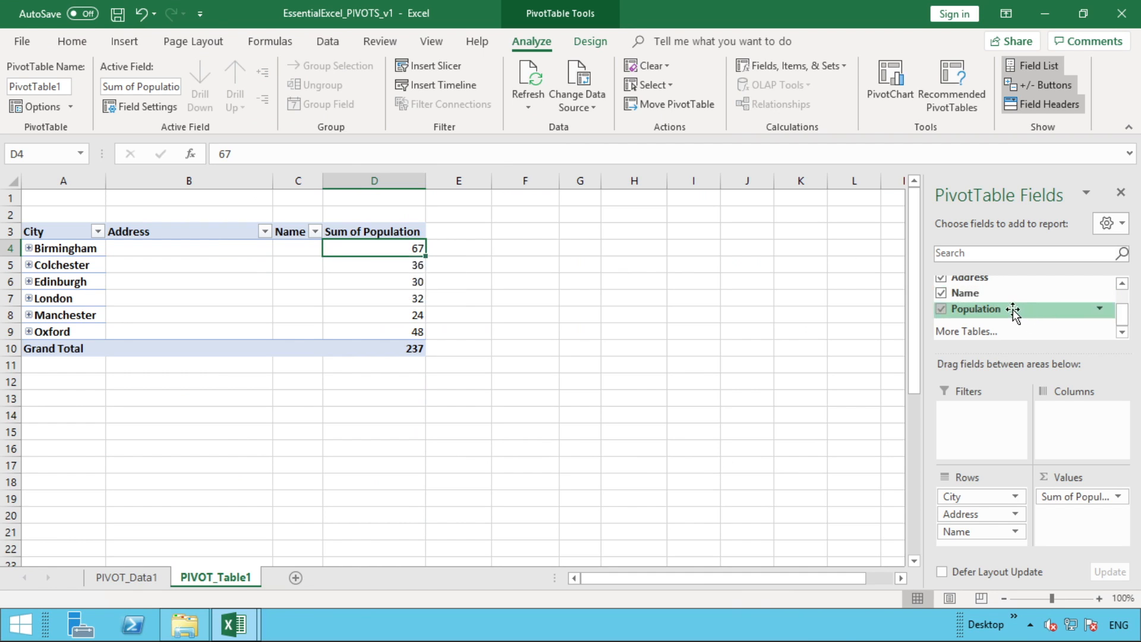
Add the Population field a second time, ahead of Sum of Population in the values, and summarize it by Count.
left_click_drag(1011, 311, 1083, 494)
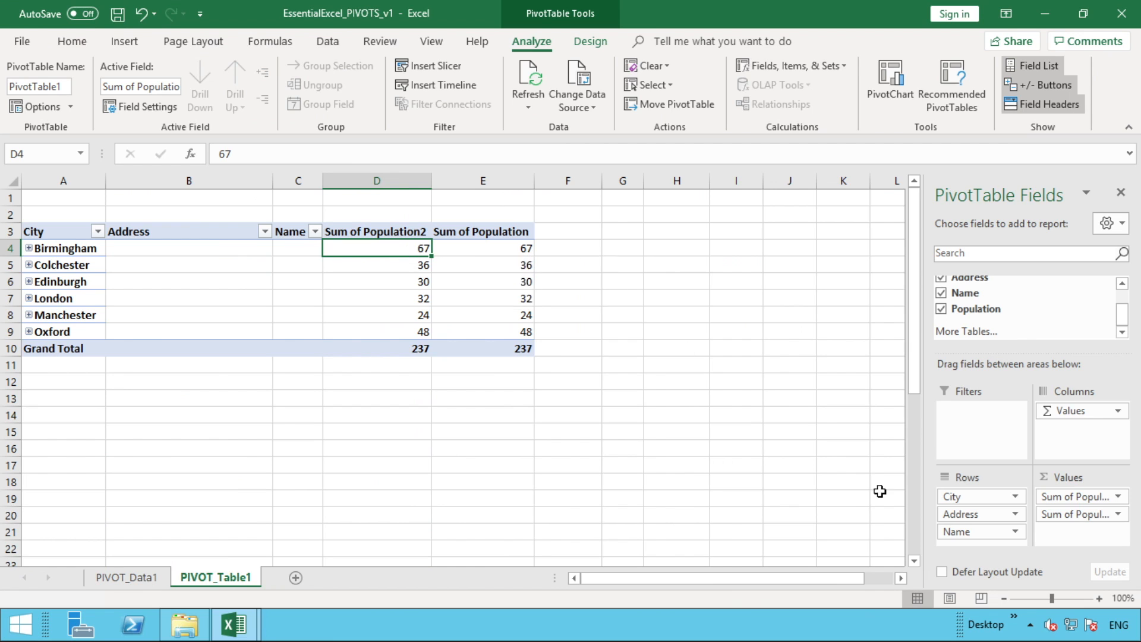
left_click(1119, 497)
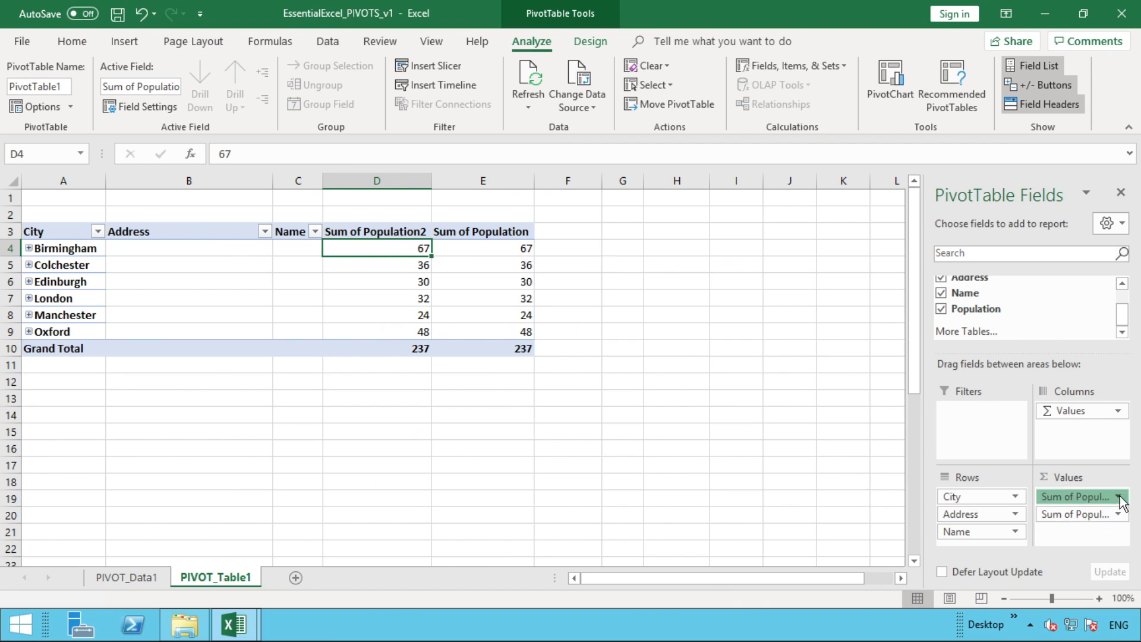
left_click(1076, 472)
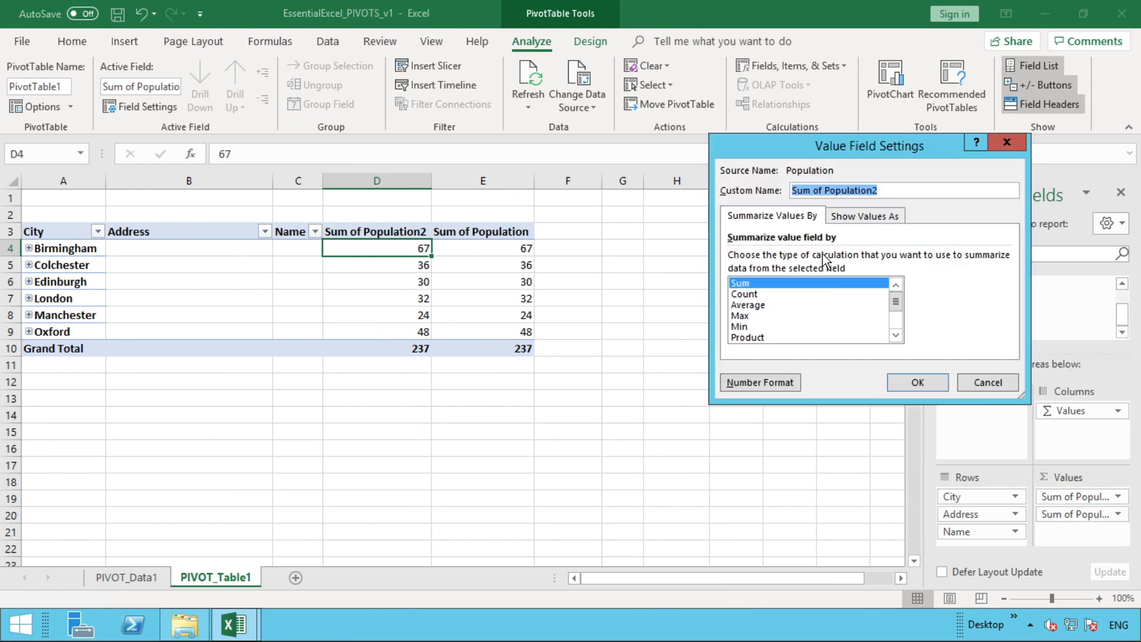
left_click(790, 295)
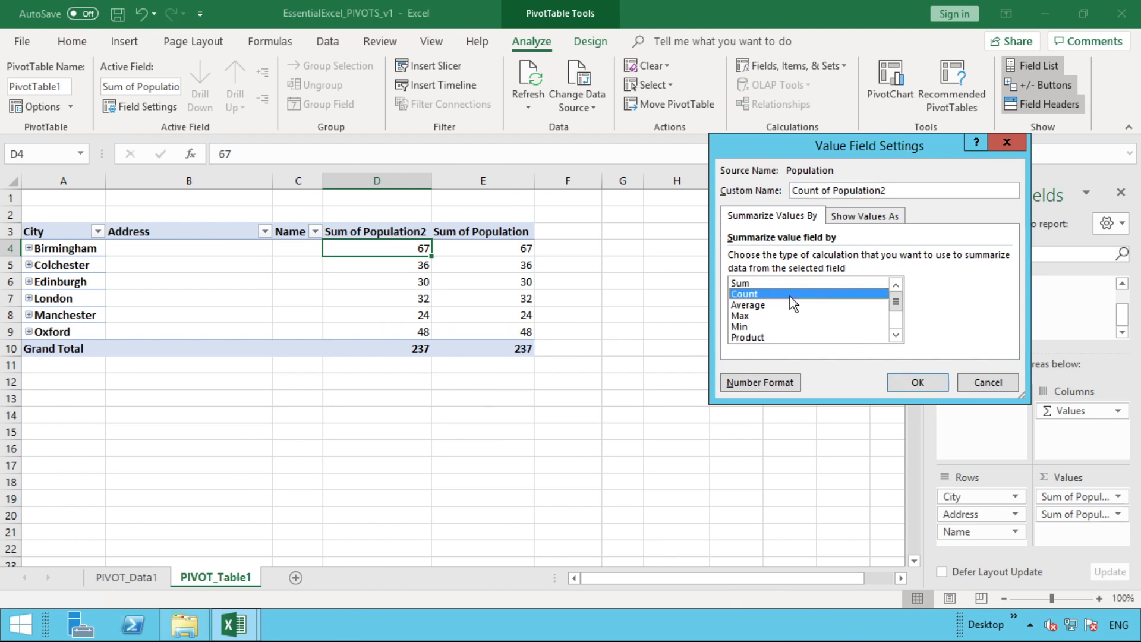
left_click(918, 382)
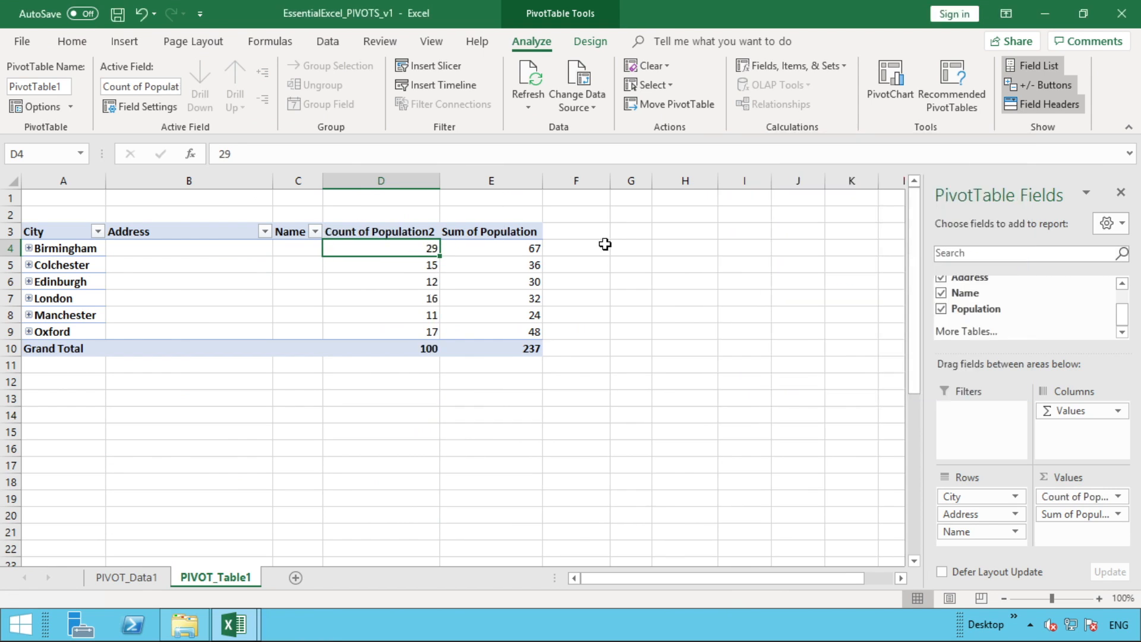
Expand Birmingham, select all of its addresses to check how many there are, and collapse the city again.
mouse_move(400, 247)
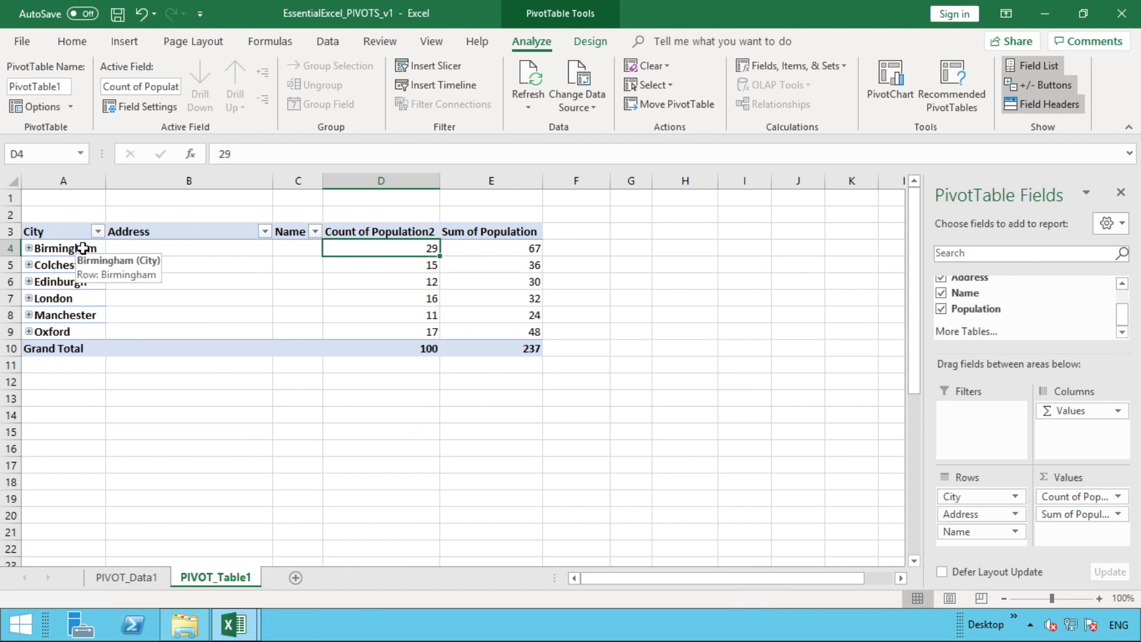
left_click(26, 248)
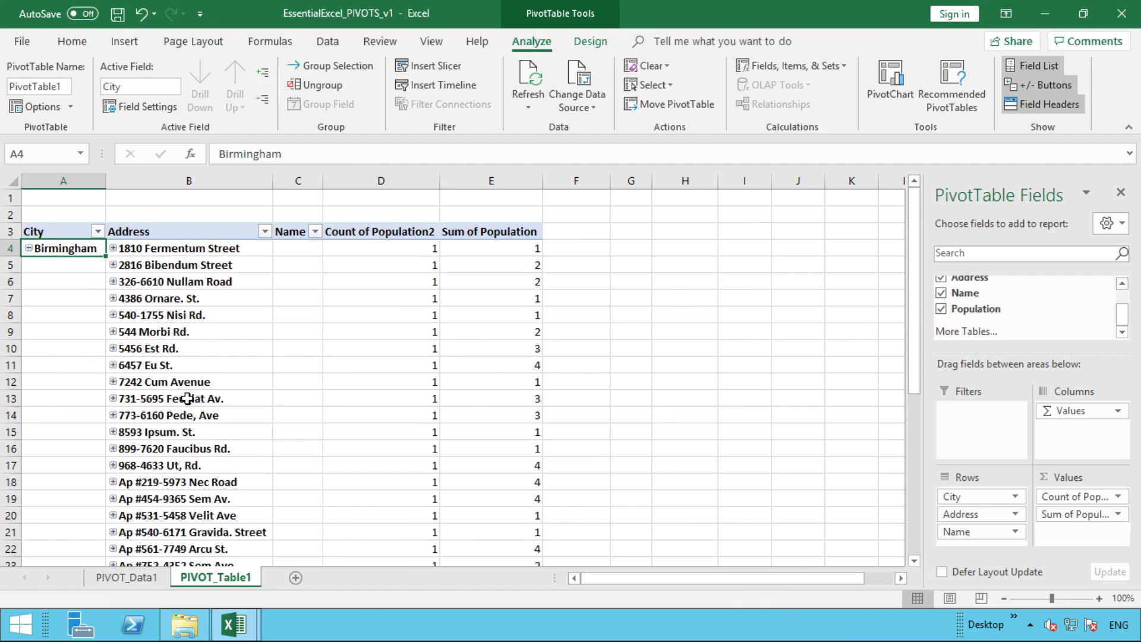
left_click_drag(196, 248, 212, 501)
mouse_move(892, 613)
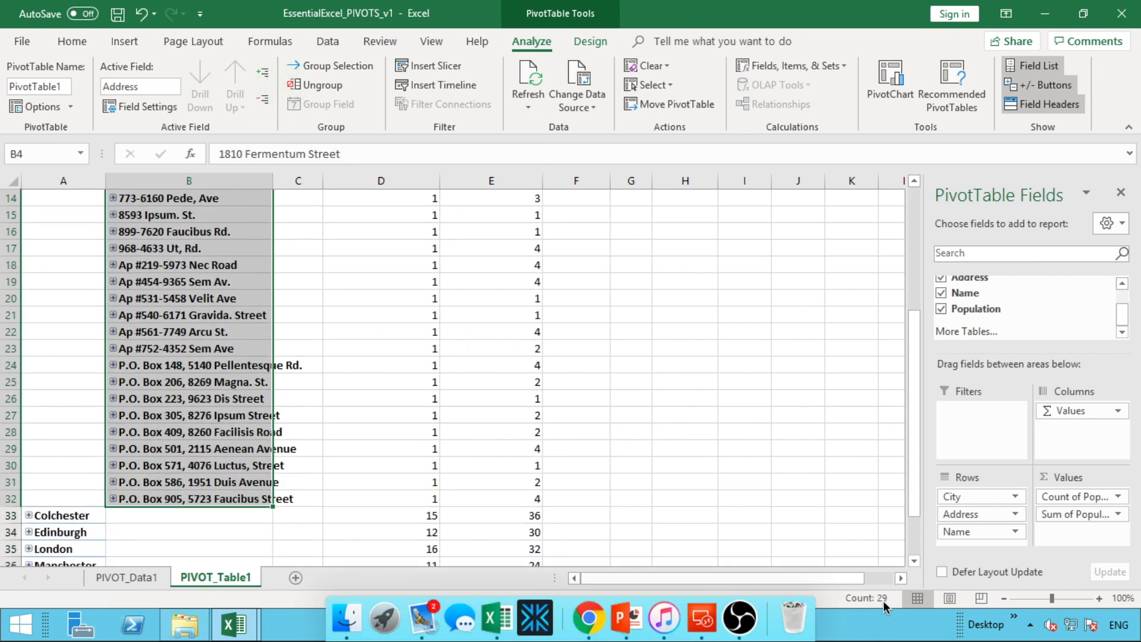
left_click(854, 556)
scroll(280, 309, "up", 5)
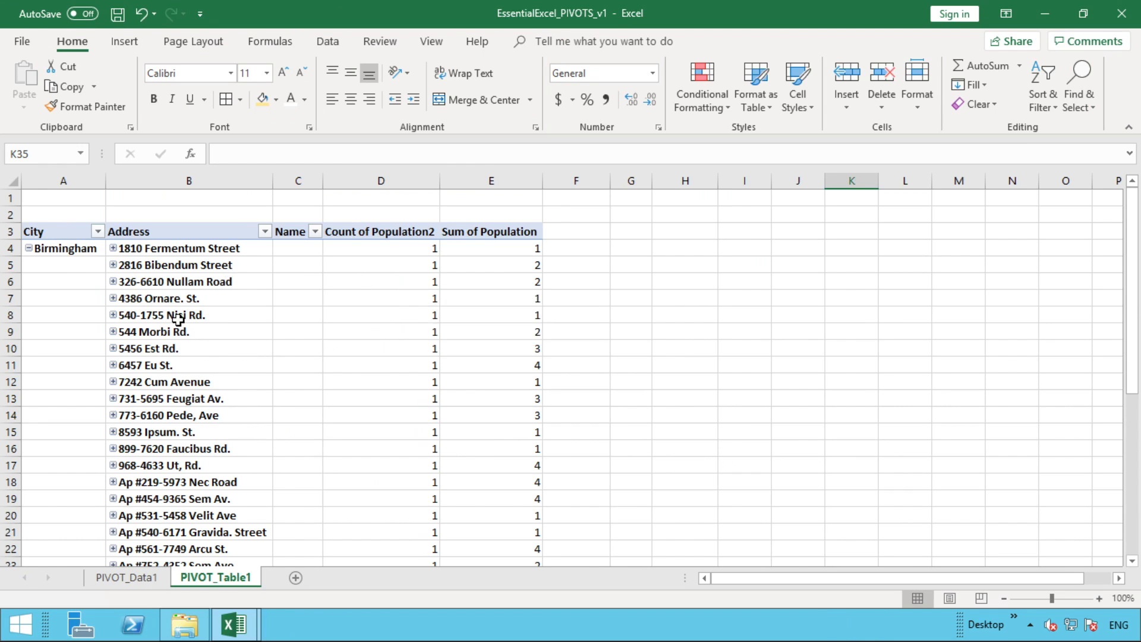
left_click(29, 248)
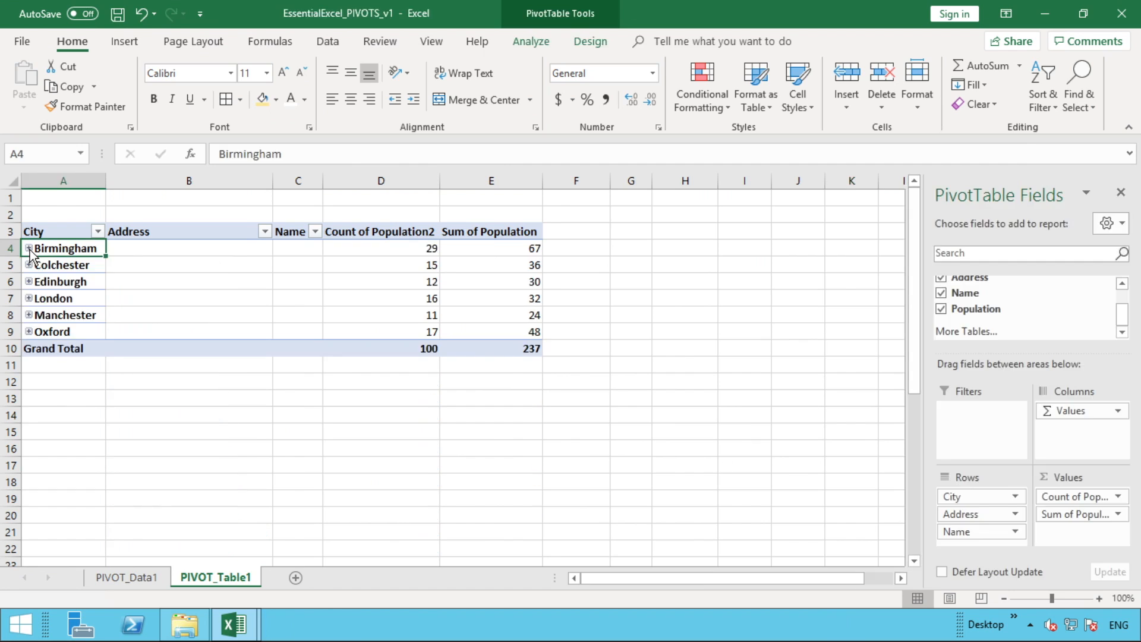
Compare Birmingham's Count of Population2 value with its Sum of Population value.
left_click(368, 248)
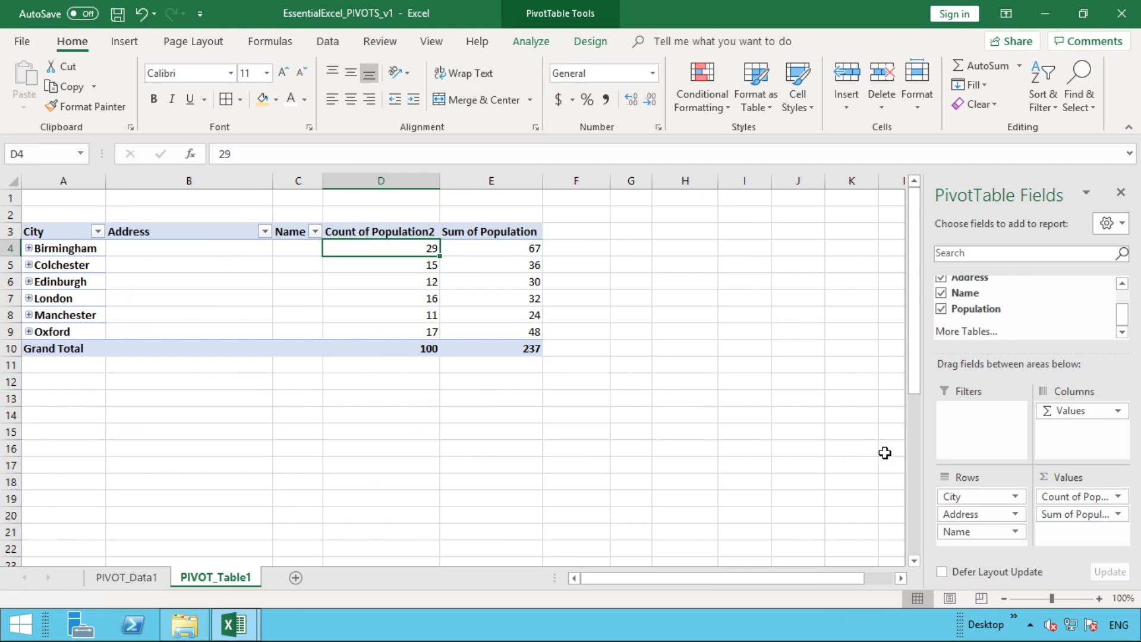
left_click(517, 250)
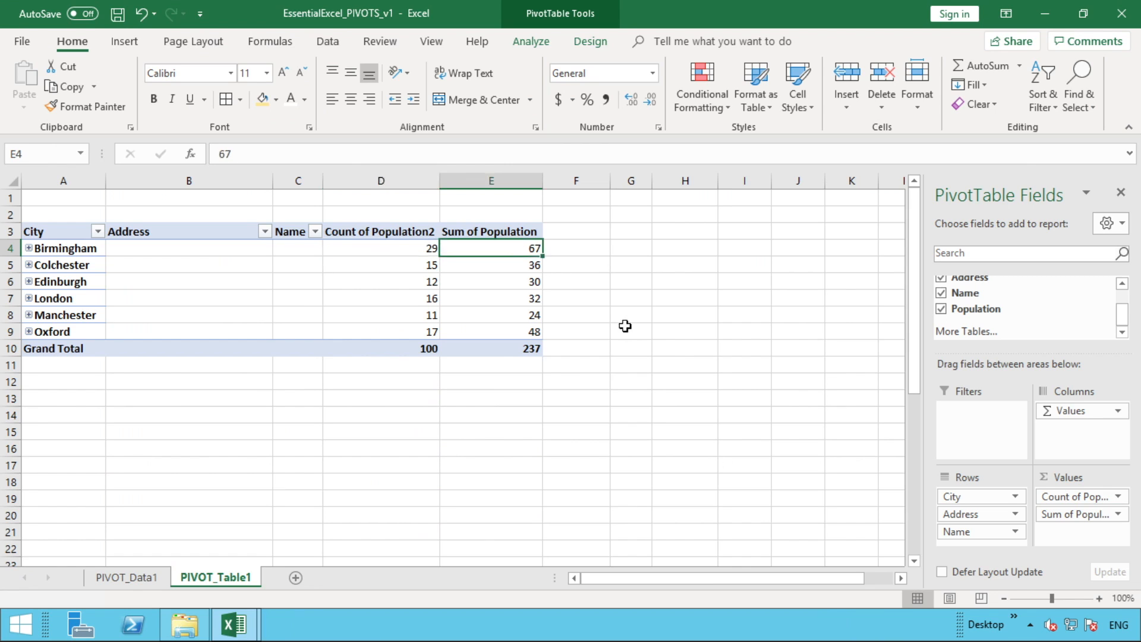
left_click(431, 252)
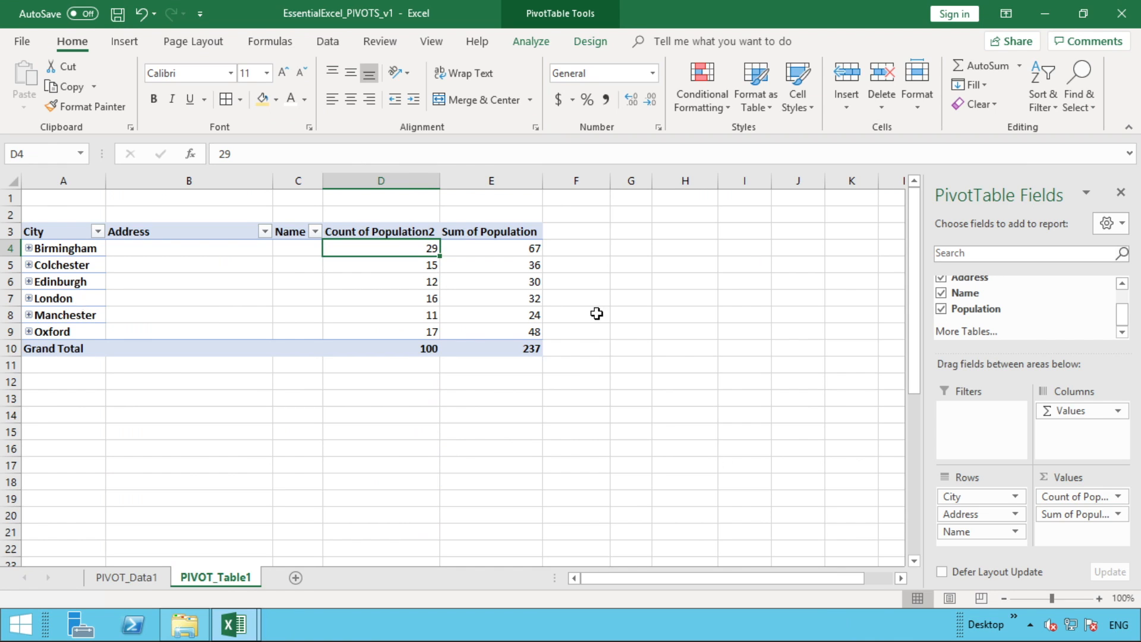
Add the Country field above City in the pivot table's rows and turn off the Country subtotals.
mouse_move(1123, 315)
left_mouse_down()
mouse_move(1121, 288)
mouse_move(1055, 287)
mouse_move(1014, 484)
mouse_move(990, 497)
left_mouse_up()
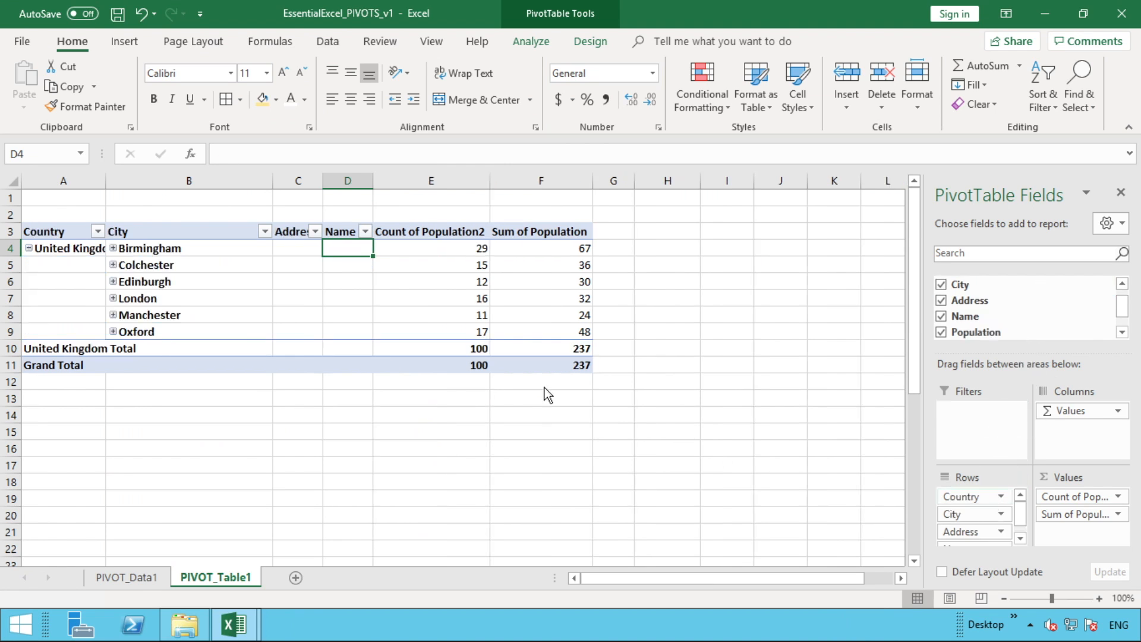
left_click(68, 349)
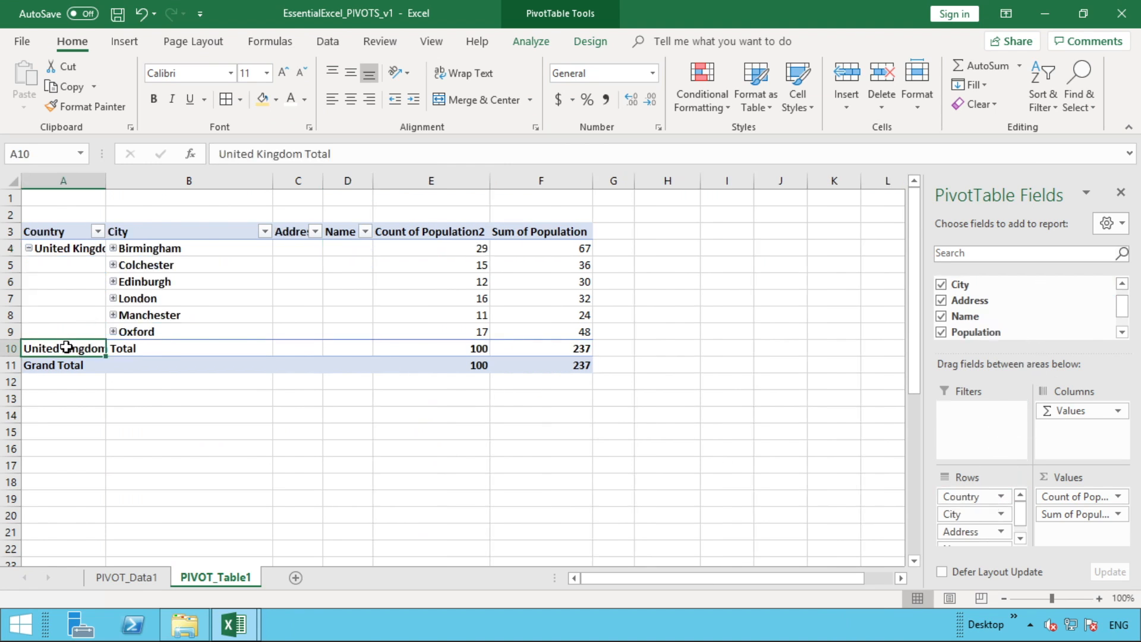
right_click(69, 351)
left_click(109, 168)
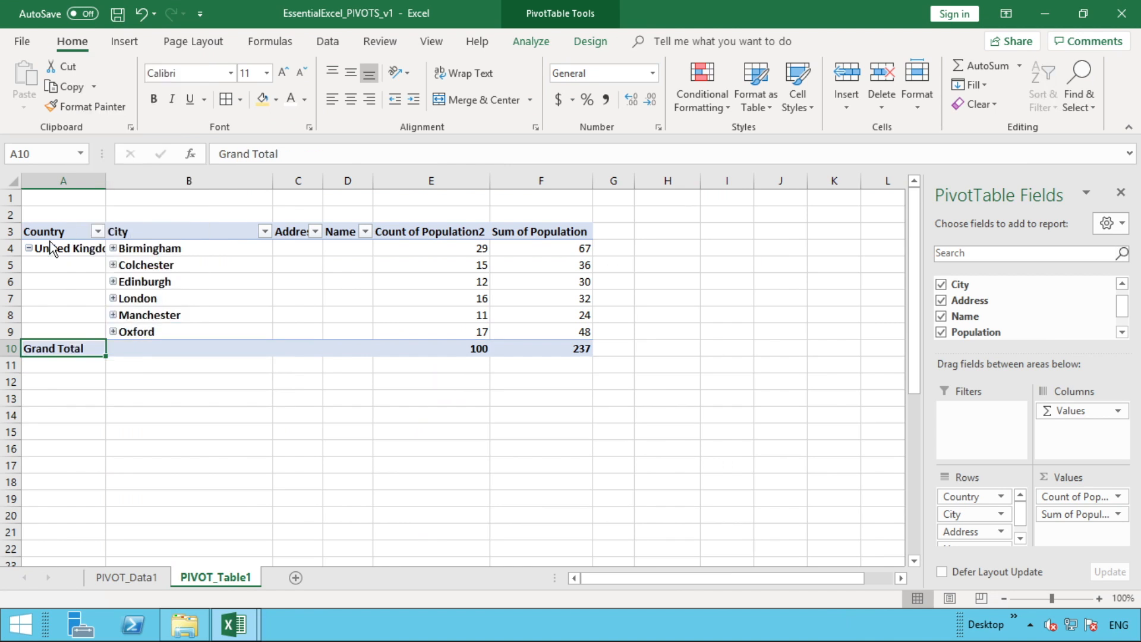
Collapse United Kingdom to country level, fit the Country column's width to its contents, and check the country's count and sum values.
left_click(28, 248)
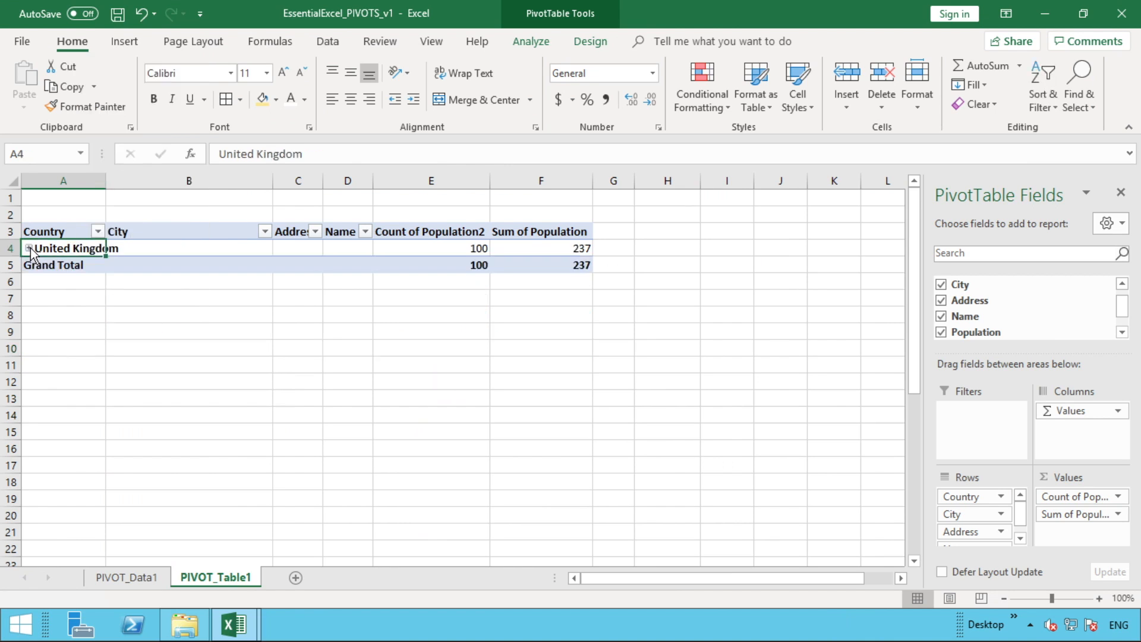
double_click(105, 178)
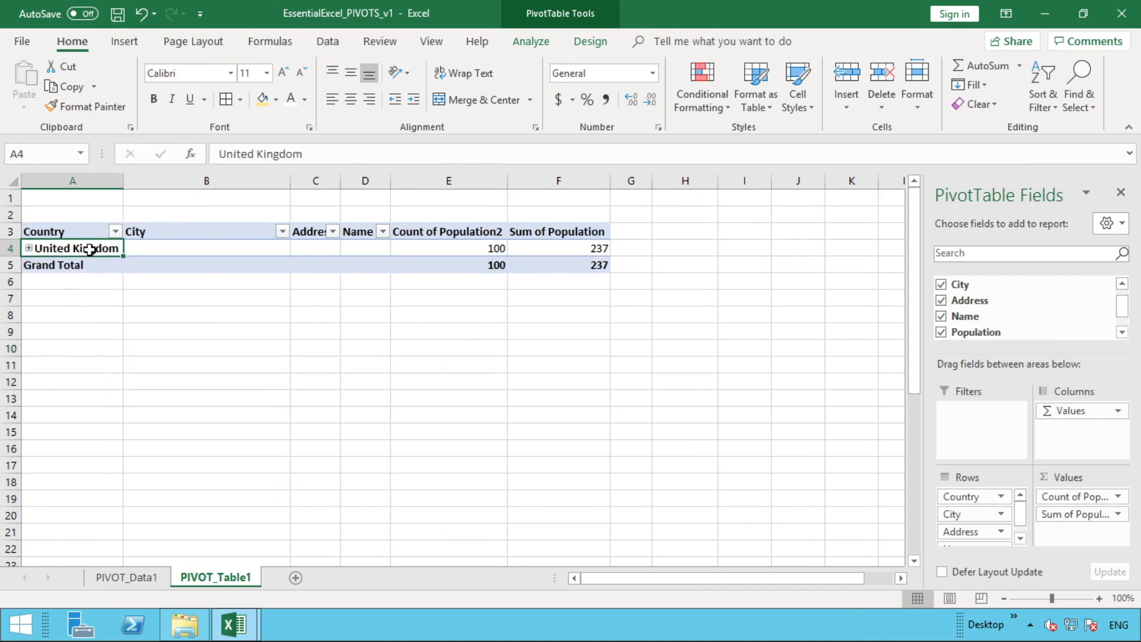
left_click(476, 250)
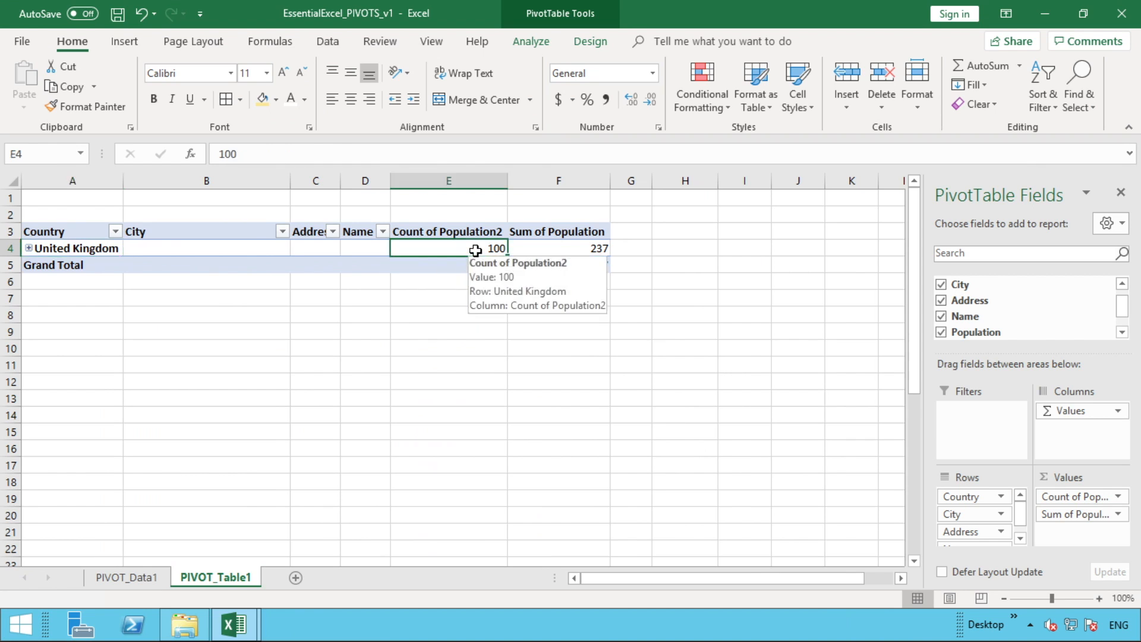
left_click(634, 295)
left_click(598, 245)
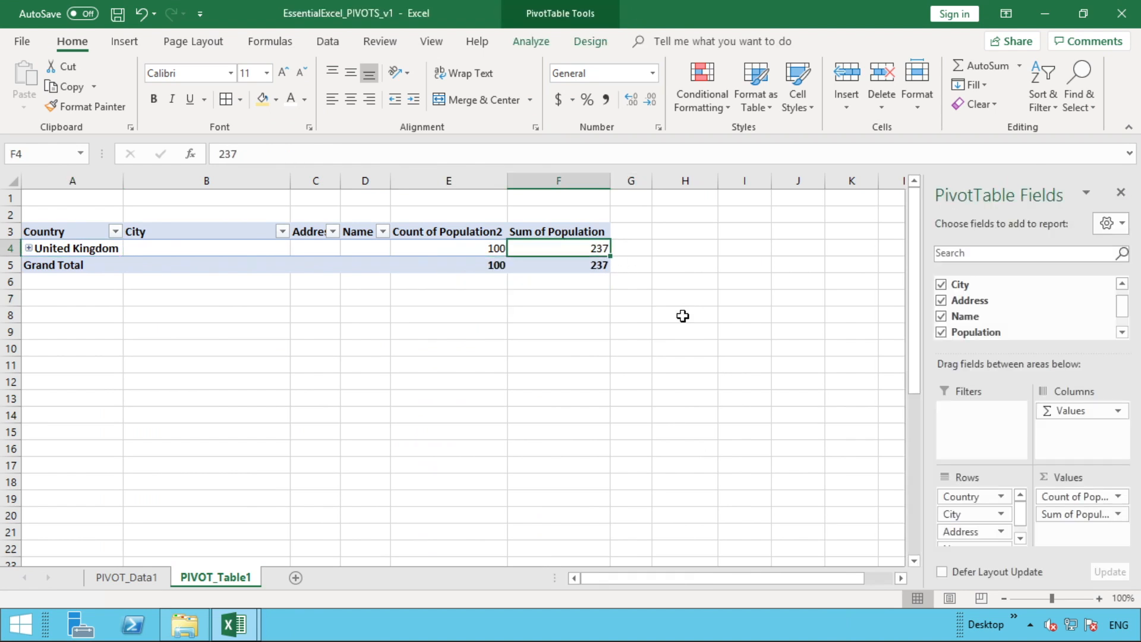
Expand United Kingdom to show its cities again and examine Birmingham's sum and count of population.
left_click(28, 248)
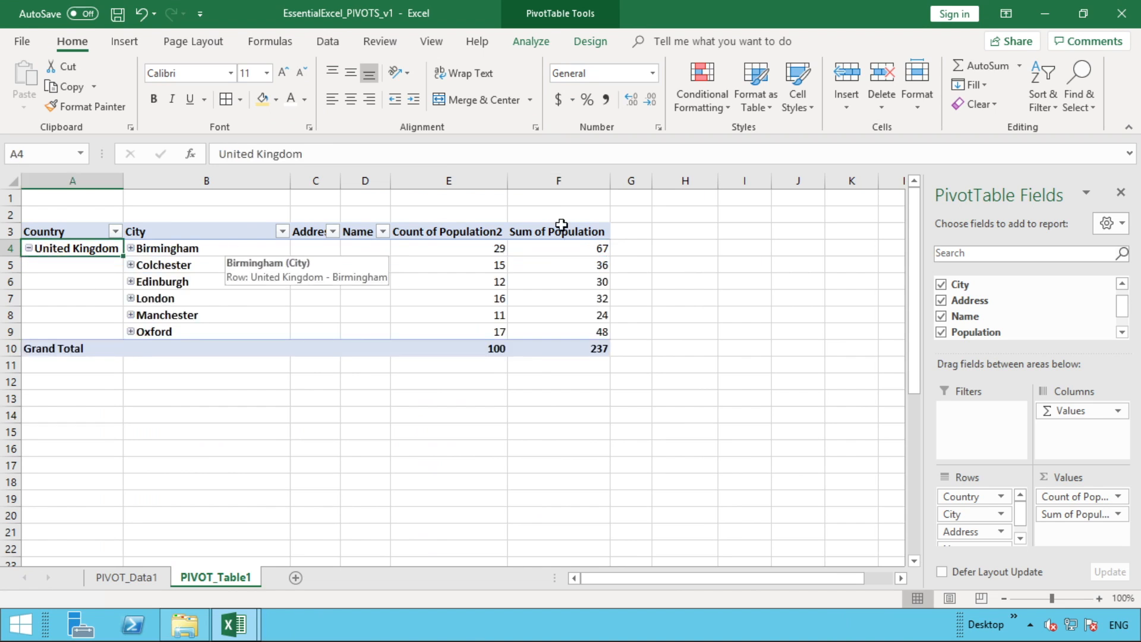
mouse_move(609, 250)
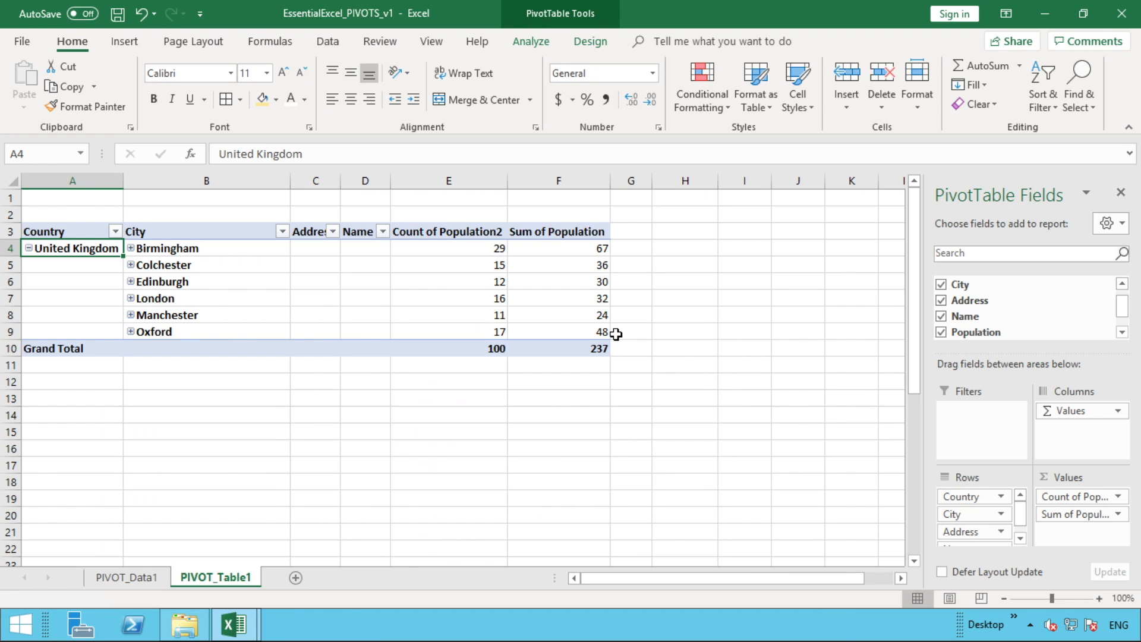
left_click(581, 242)
mouse_move(481, 243)
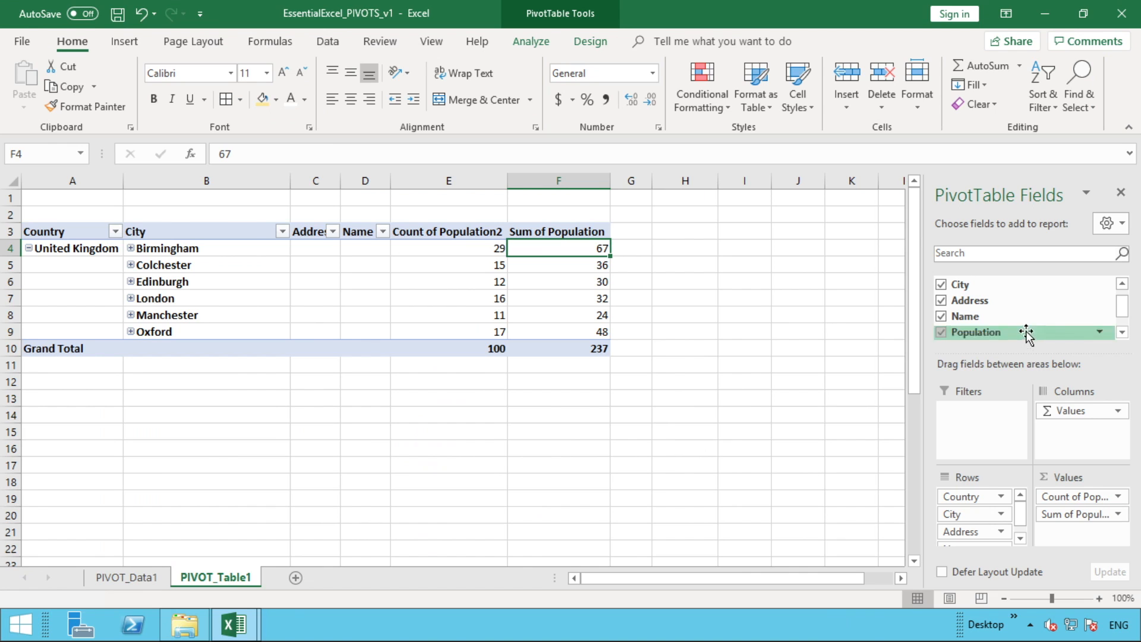
Add the Population field a third time at the end of the values and summarize it by Average.
left_click_drag(1027, 333, 1074, 535)
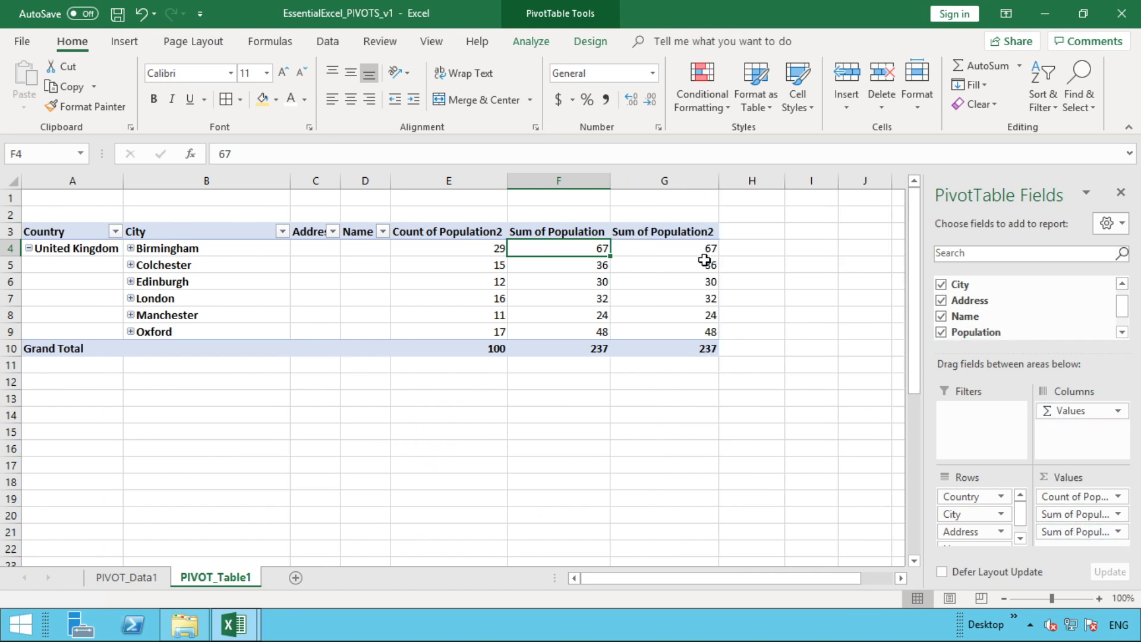
left_click(701, 250)
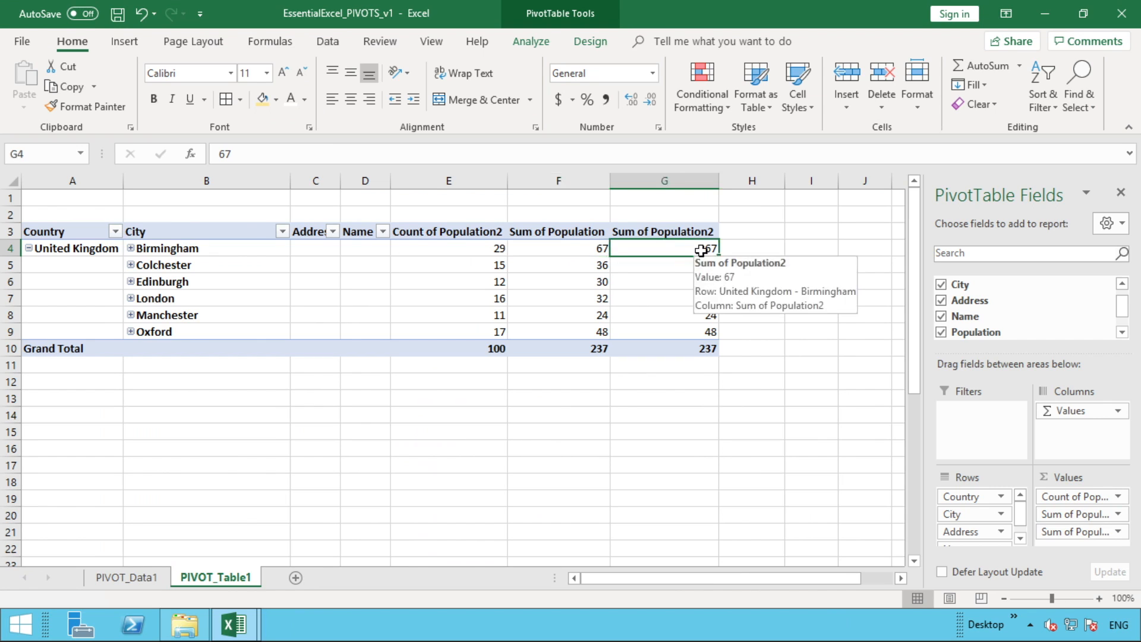
left_click(1119, 532)
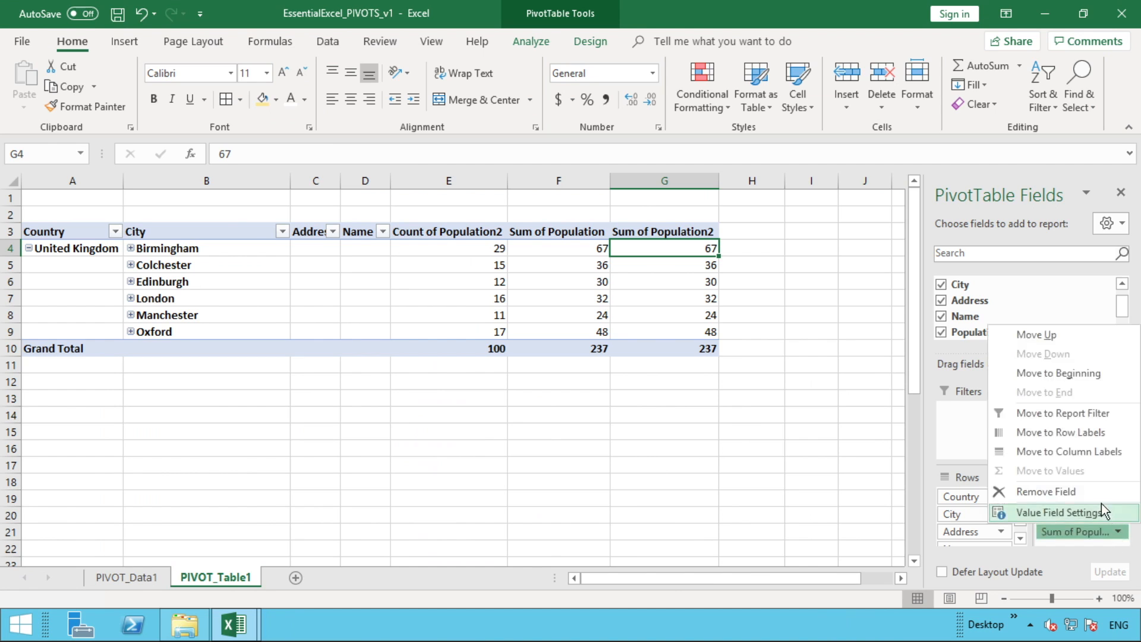
left_click(1097, 509)
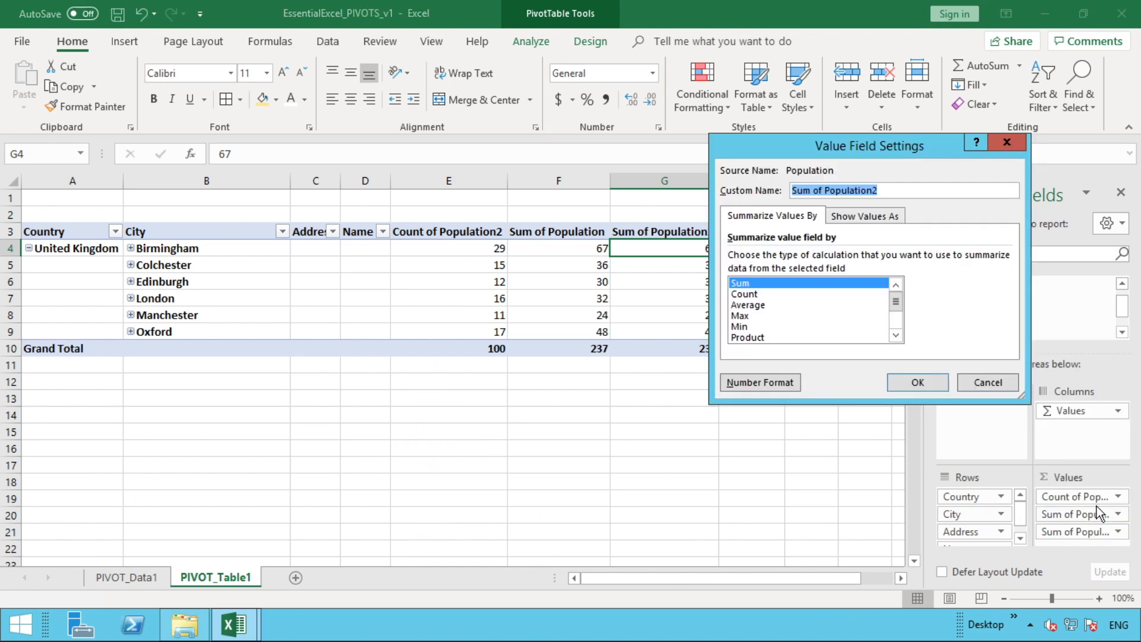
left_click(786, 306)
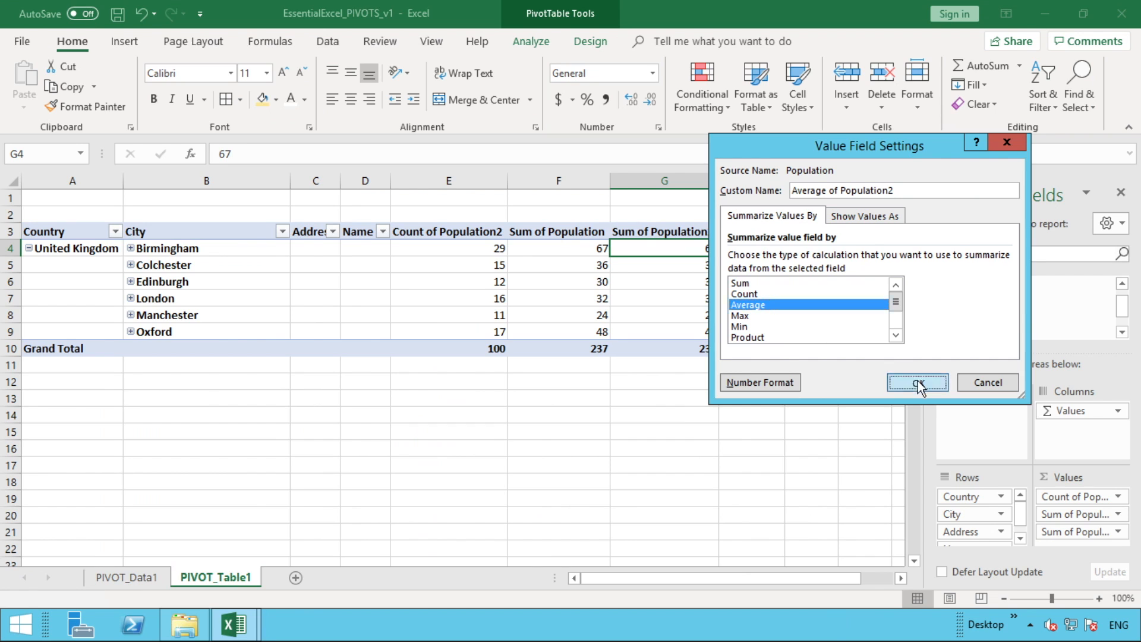
left_click(918, 382)
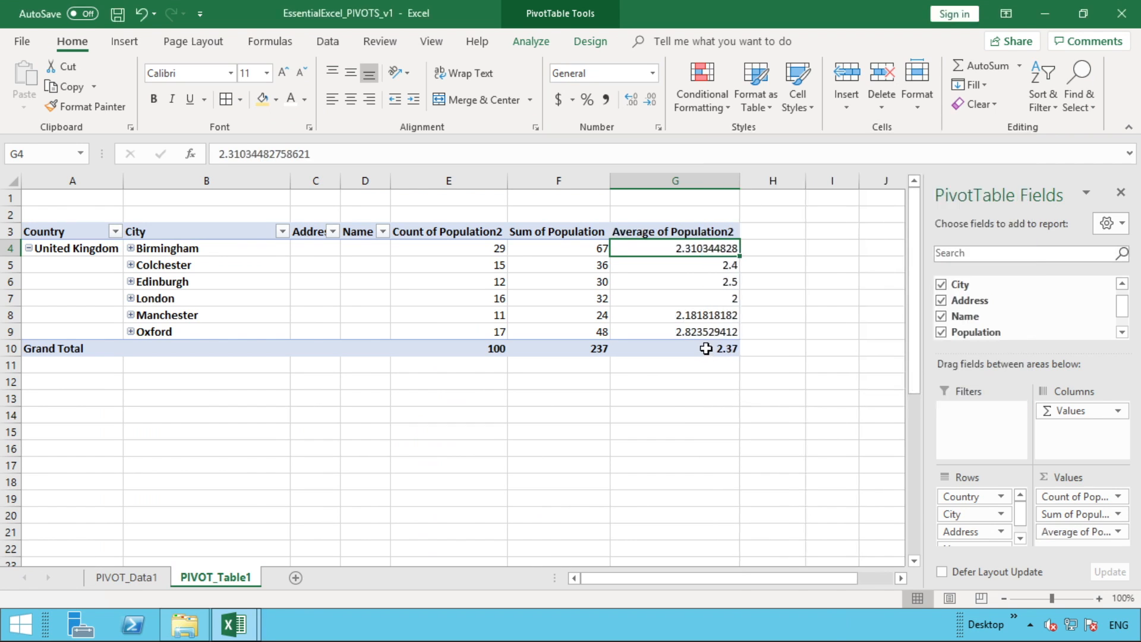
Format the Average of Population2 values, including the grand total, in comma style with one decimal place.
left_click_drag(716, 348, 695, 245)
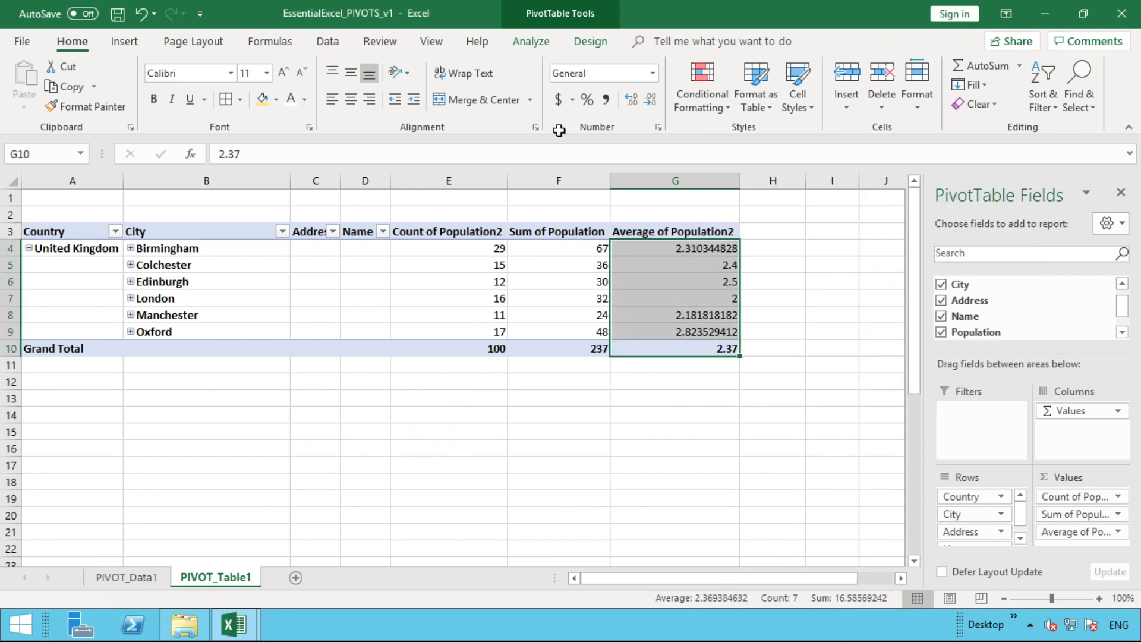
left_click(609, 98)
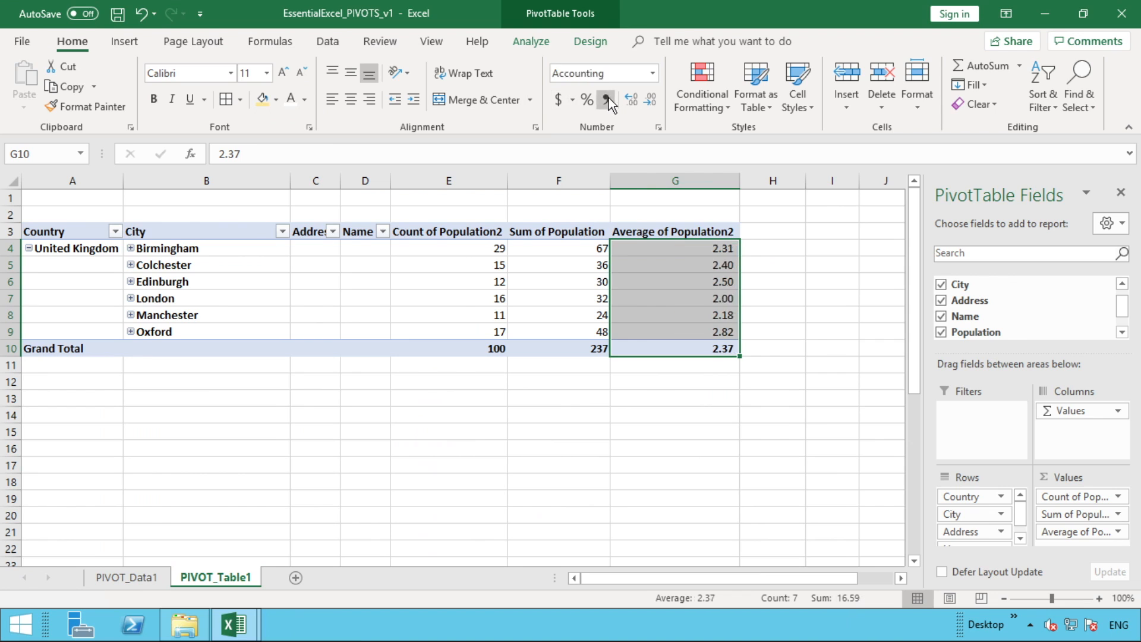
left_click(651, 102)
left_click(750, 384)
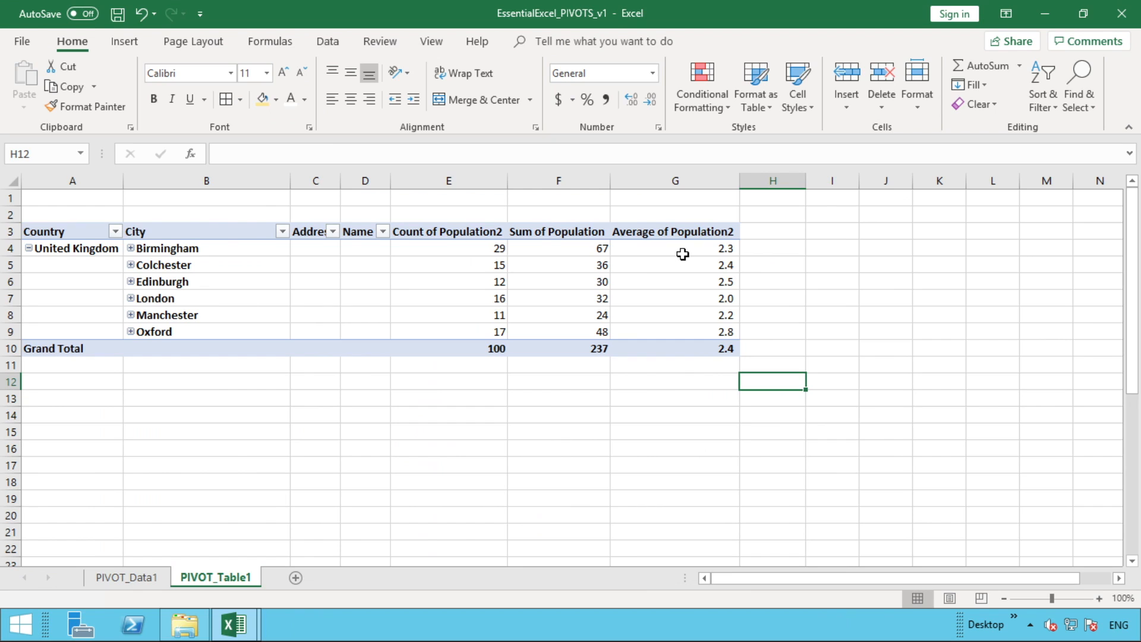
Review Birmingham's average, count and sum of population values across the pivot table.
left_click(682, 251)
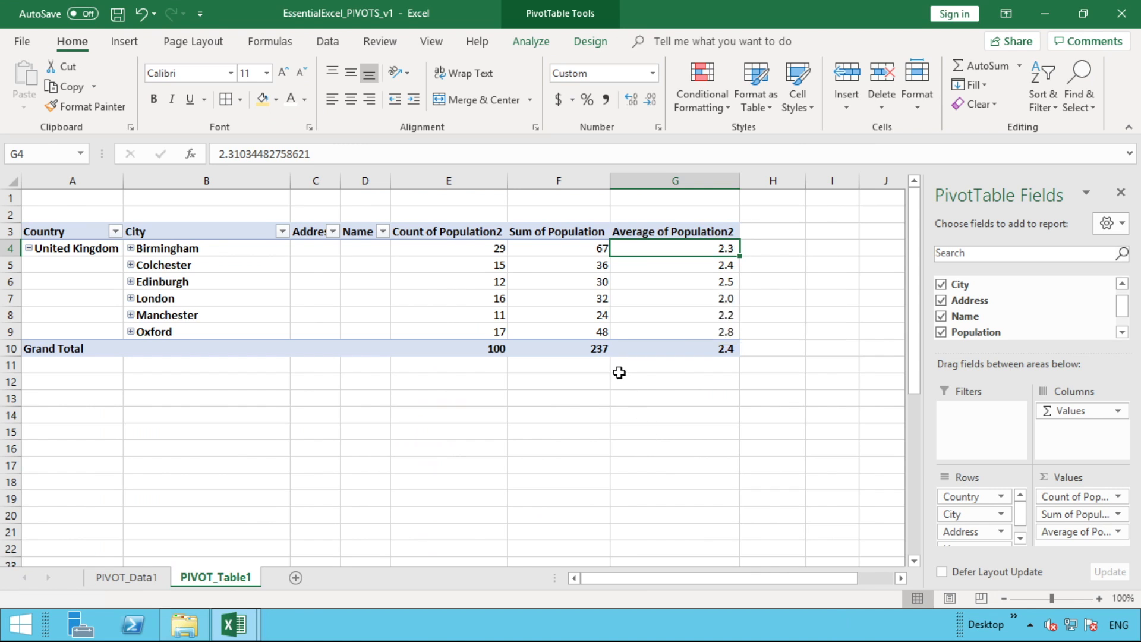
left_click(467, 250)
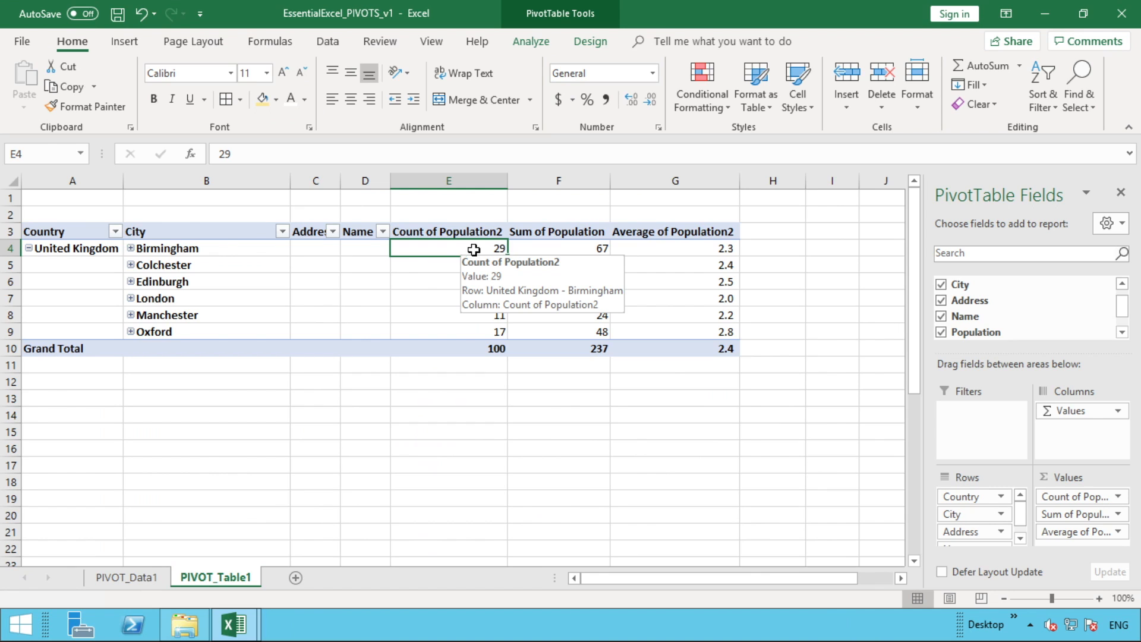
left_click(558, 250)
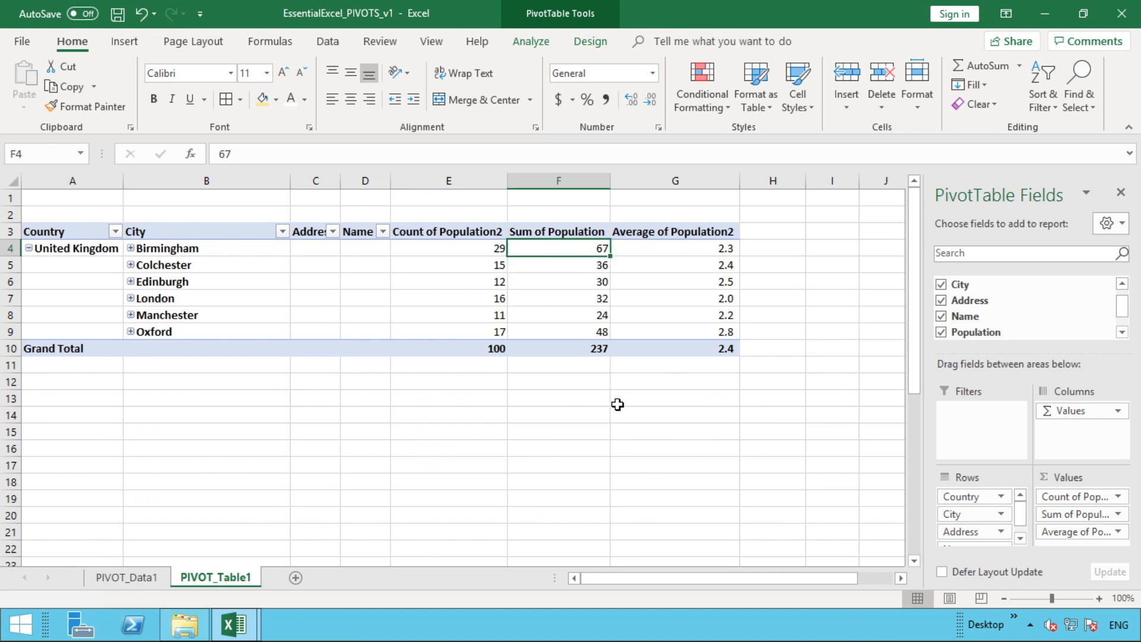
left_click(714, 250)
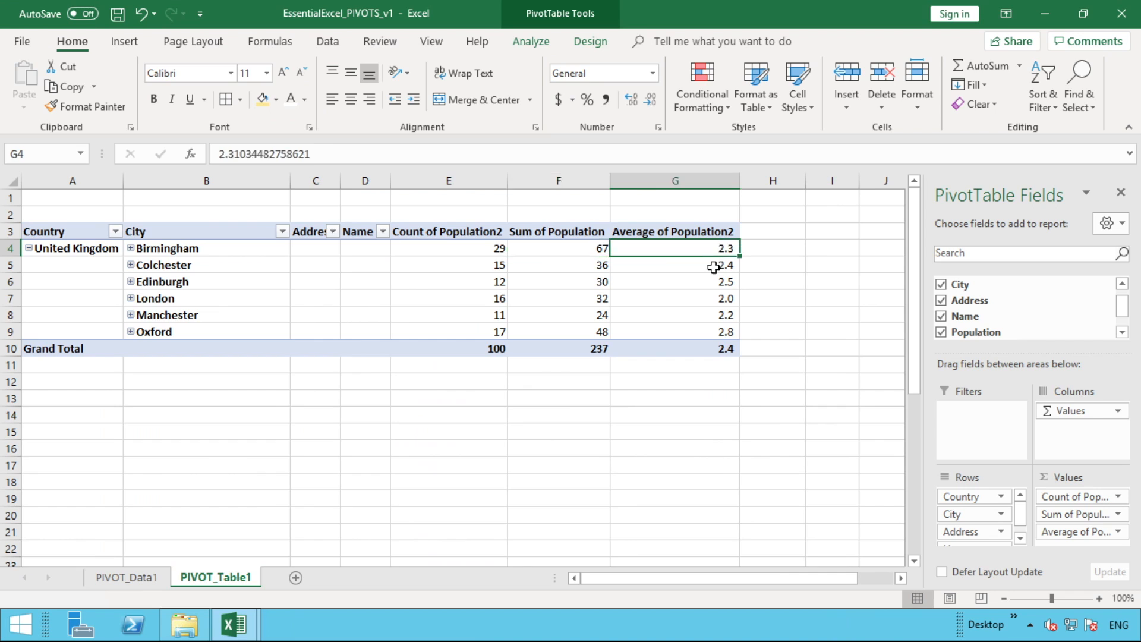